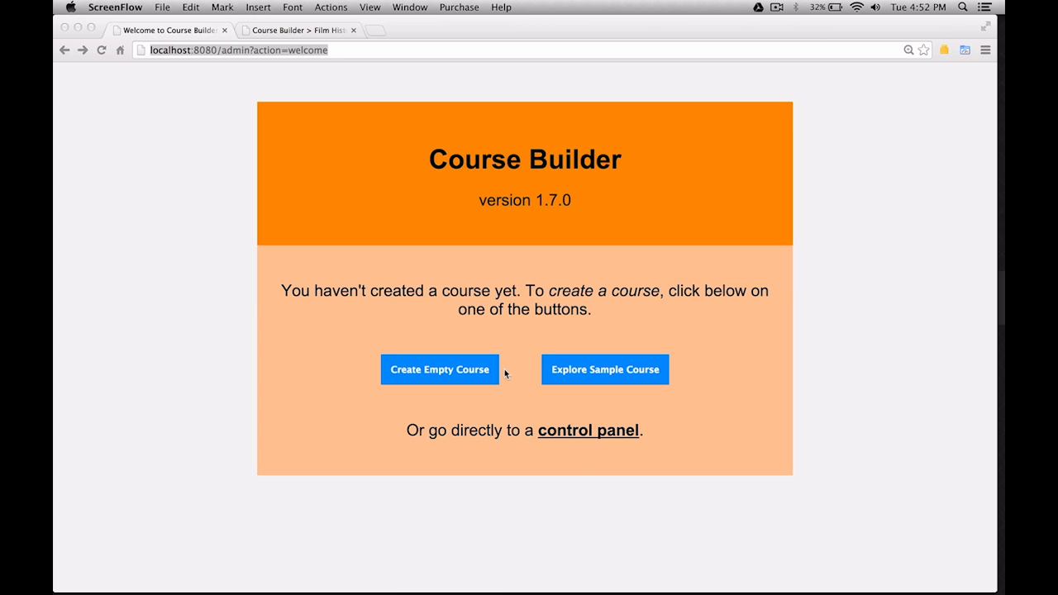
Bring up the Film History course dashboard and look over its outline.
click(296, 30)
click(296, 31)
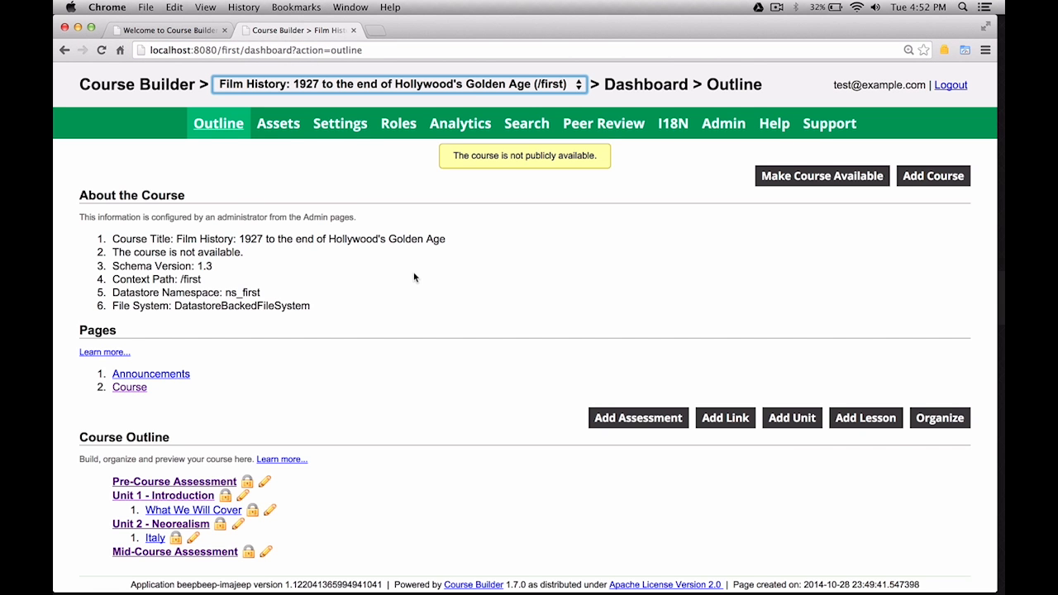
scroll(415, 278, down, 1)
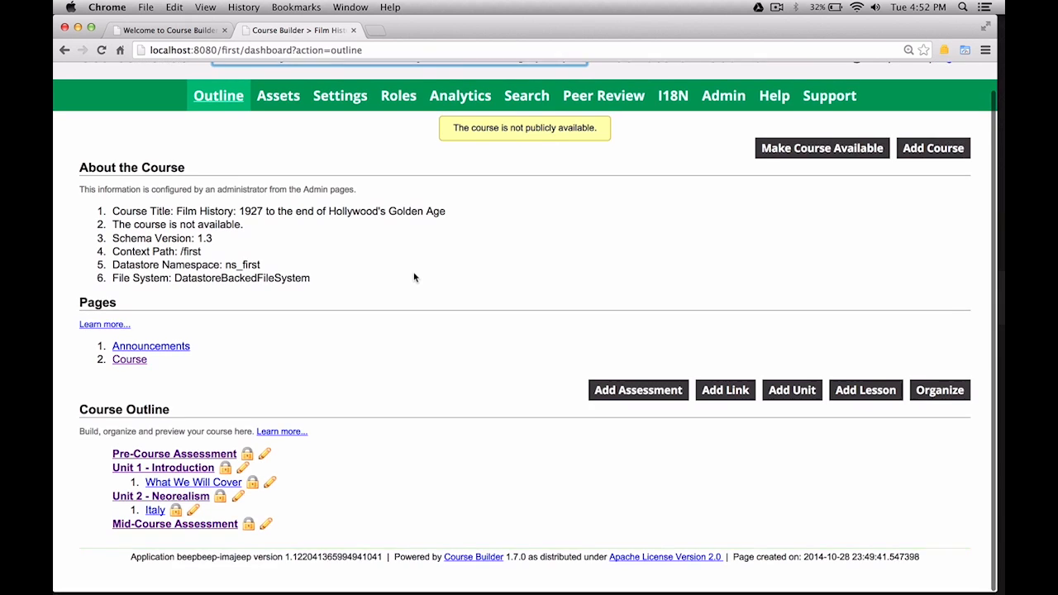
scroll(415, 278, up, 1)
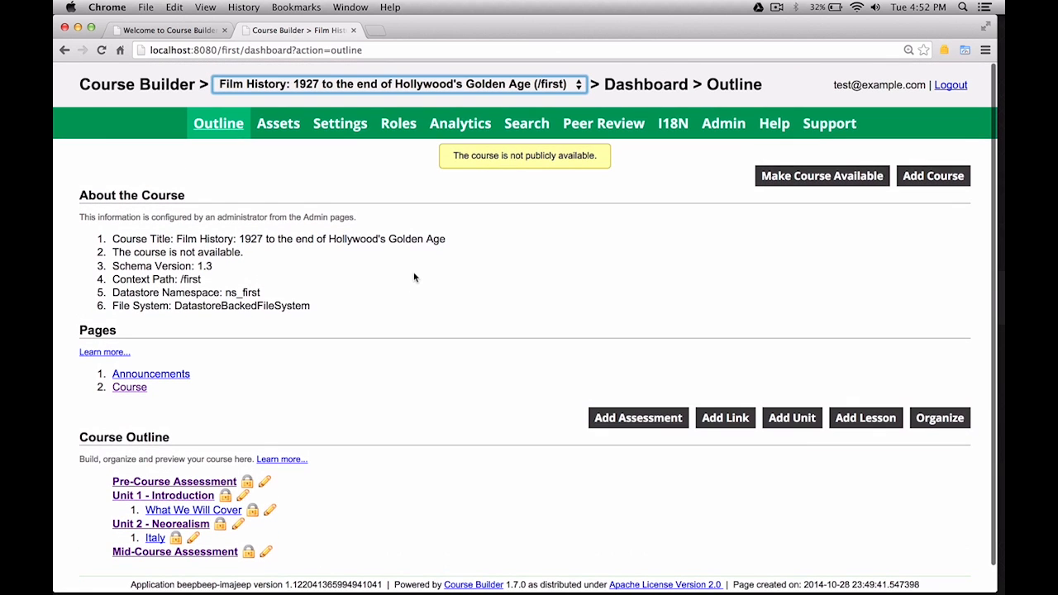
Open the Directing the Camera course, then switch back to Film History.
click(361, 85)
key(Up)
key(Return)
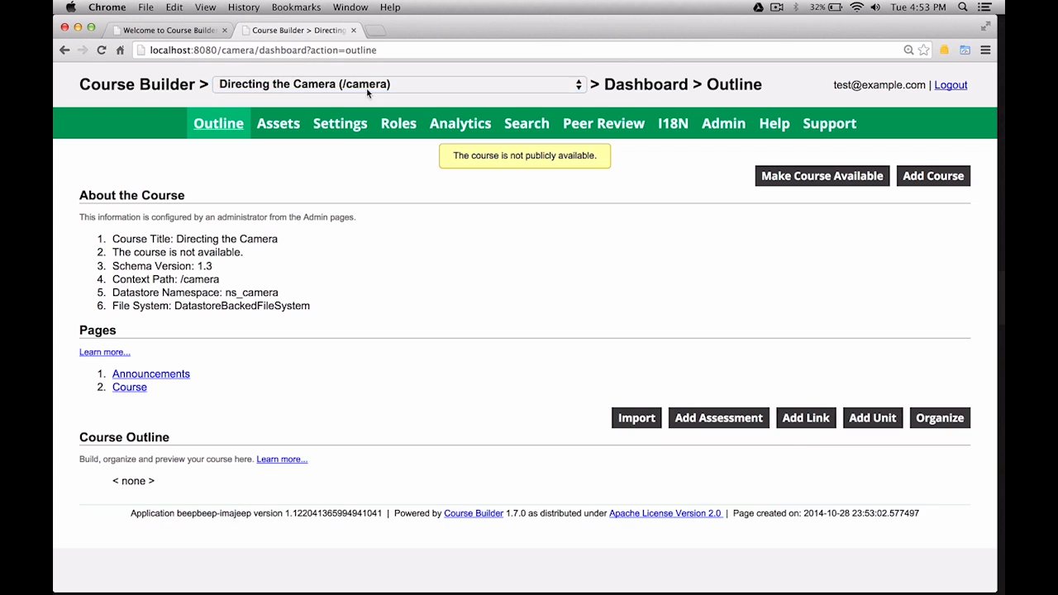
click(368, 93)
click(369, 100)
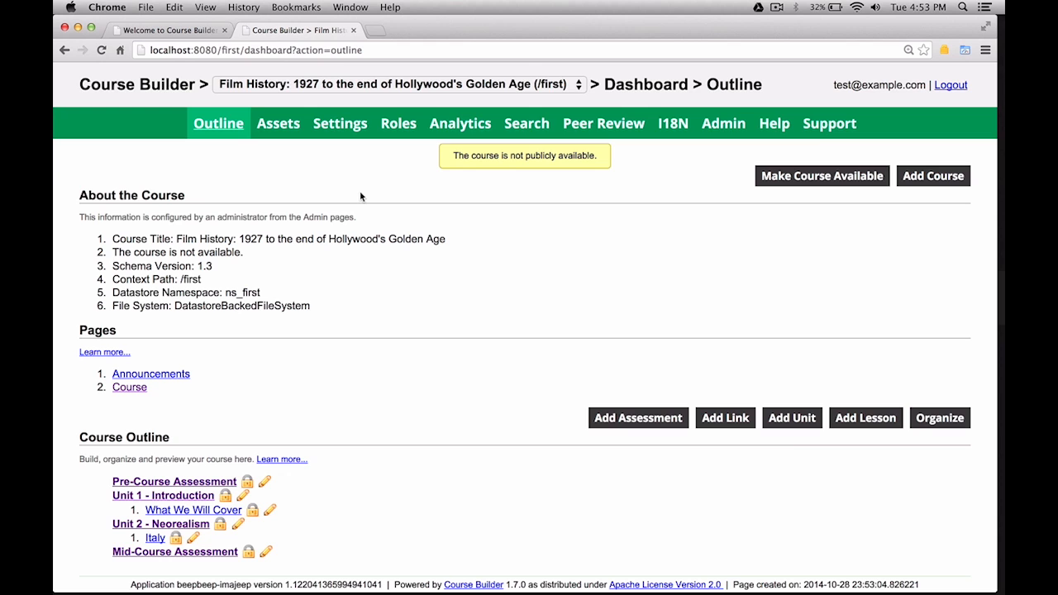
click(781, 185)
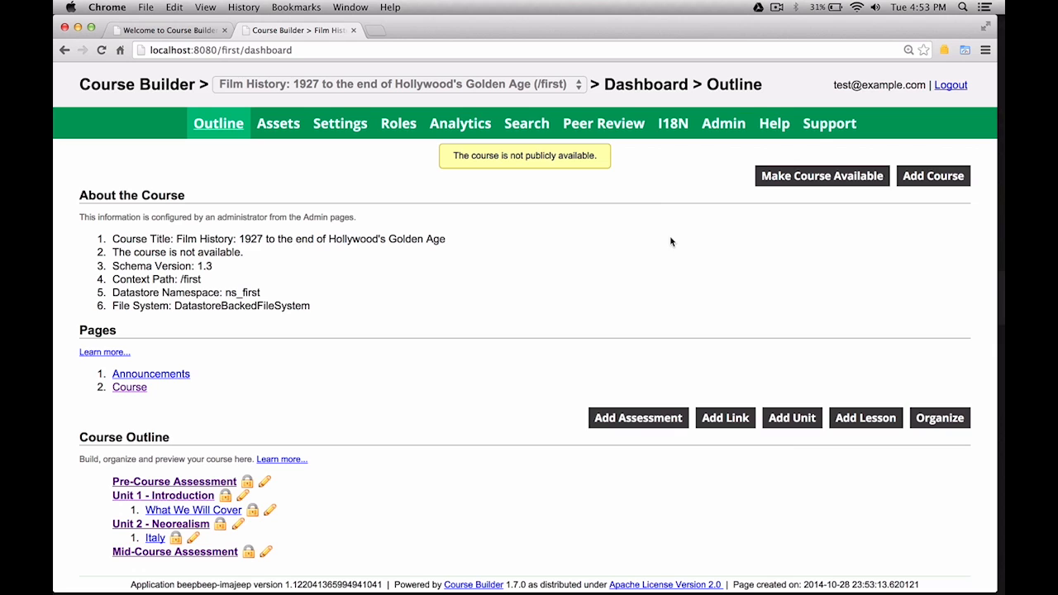
click(249, 490)
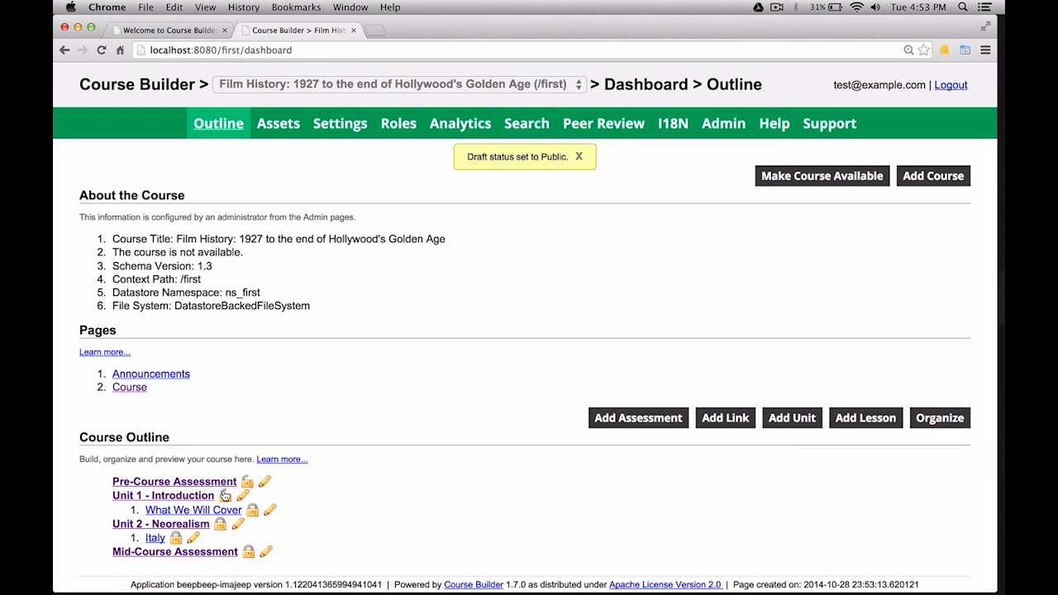
click(225, 497)
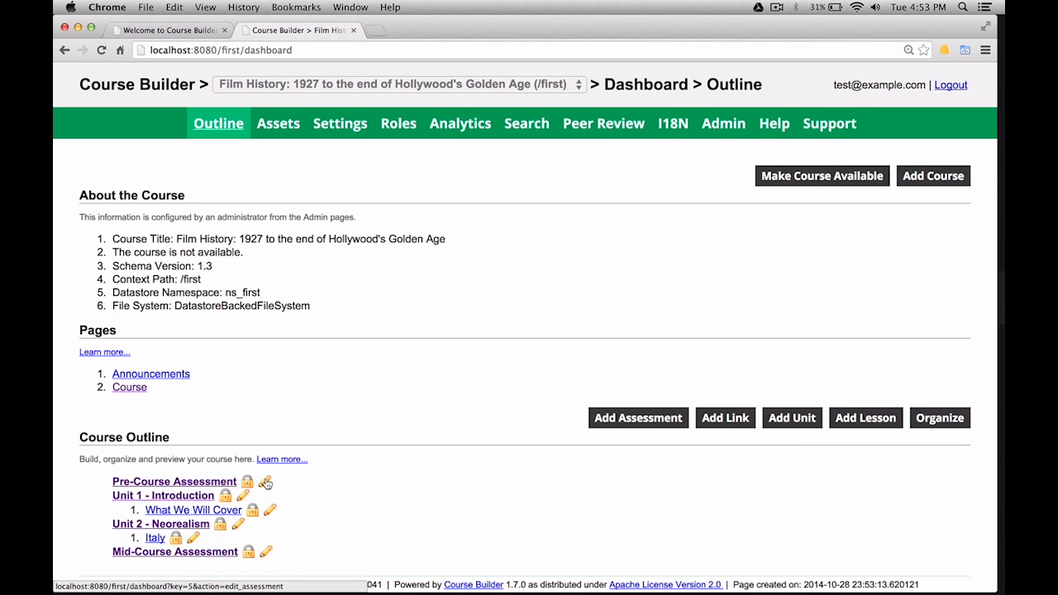
click(265, 483)
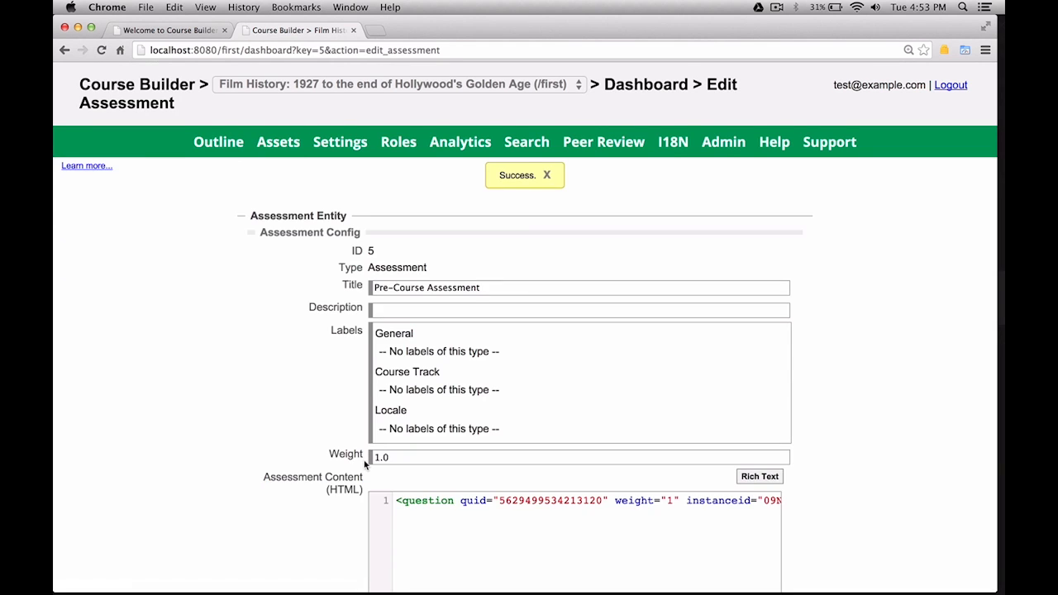
scroll(364, 465, down, 5)
scroll(363, 465, down, 3)
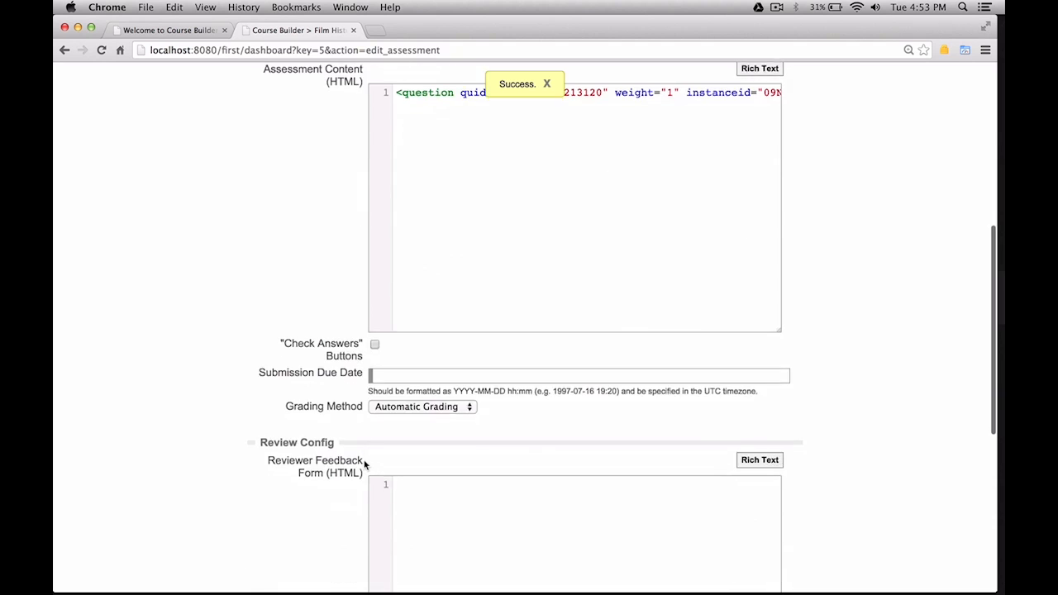
scroll(364, 465, up, 7)
scroll(364, 464, down, 3)
scroll(364, 464, down, 10)
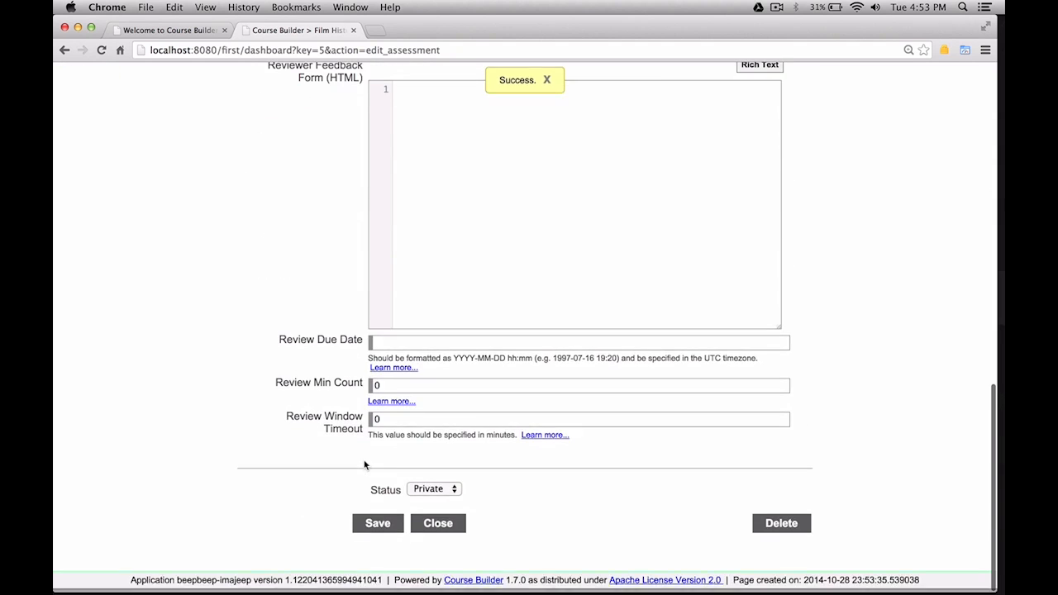
click(435, 524)
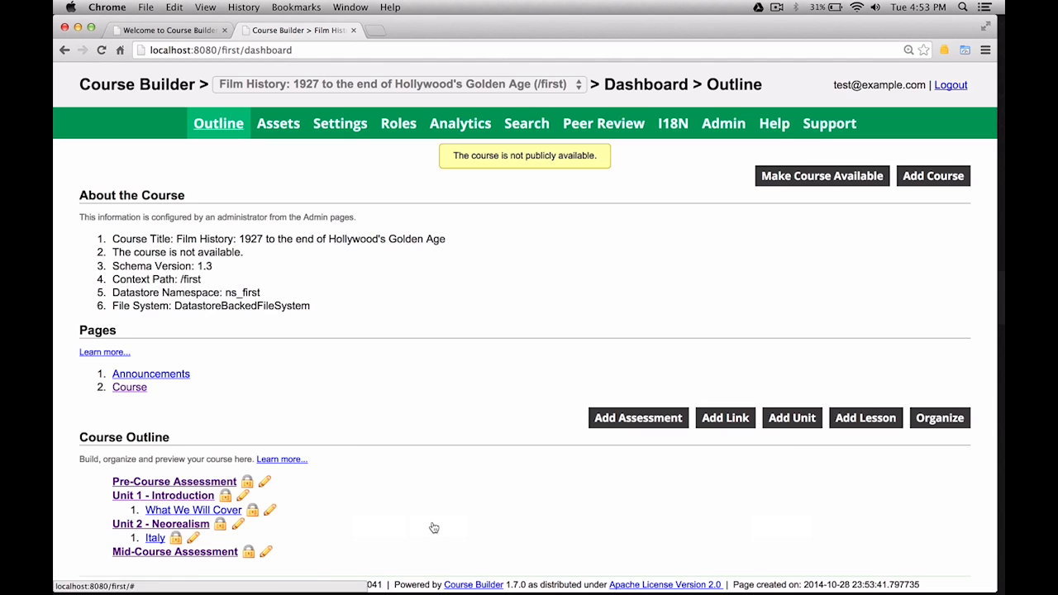
click(271, 512)
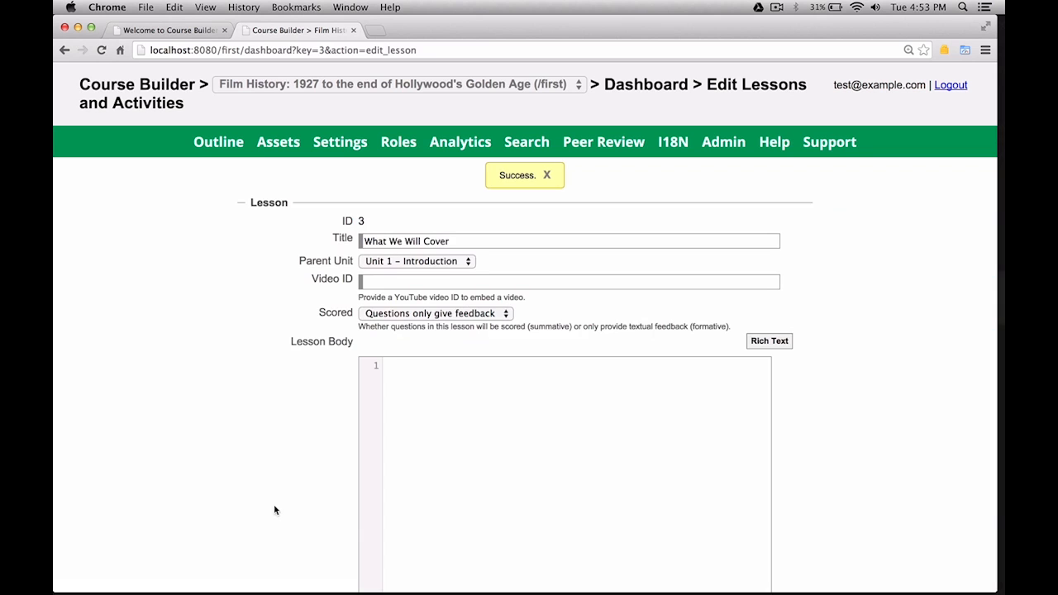
scroll(306, 496, down, 5)
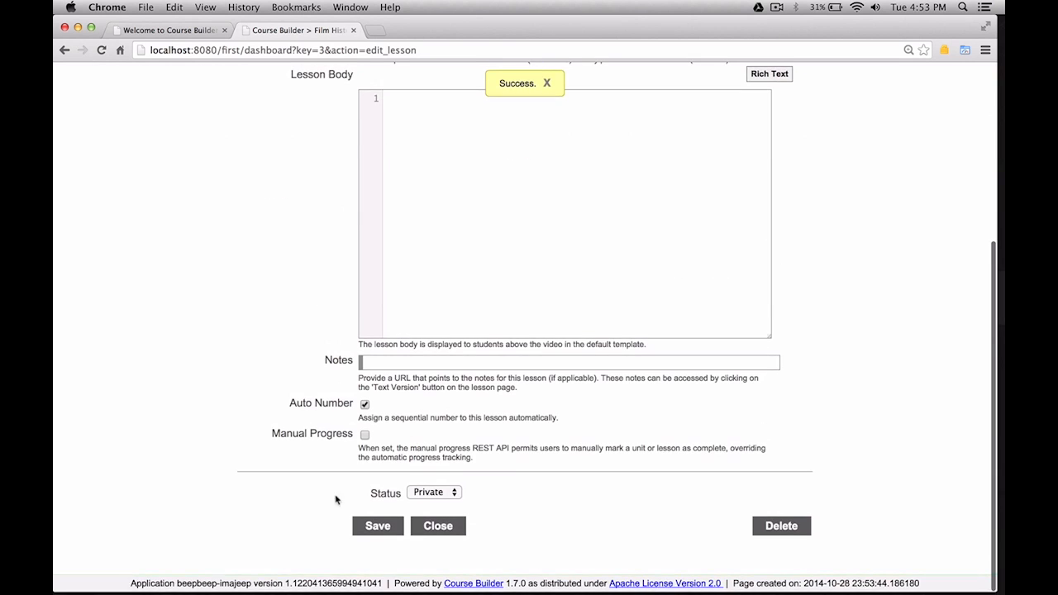
click(425, 530)
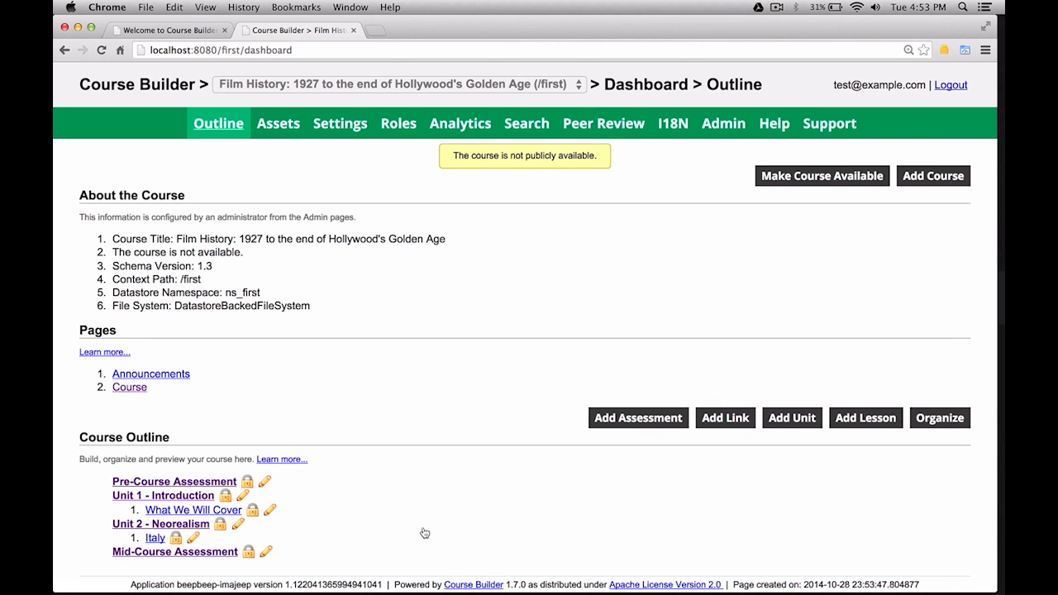
Set Unit 1's pre assessment to Pre-Course Assessment and post assessment to Mid-Course Assessment, and save.
click(243, 497)
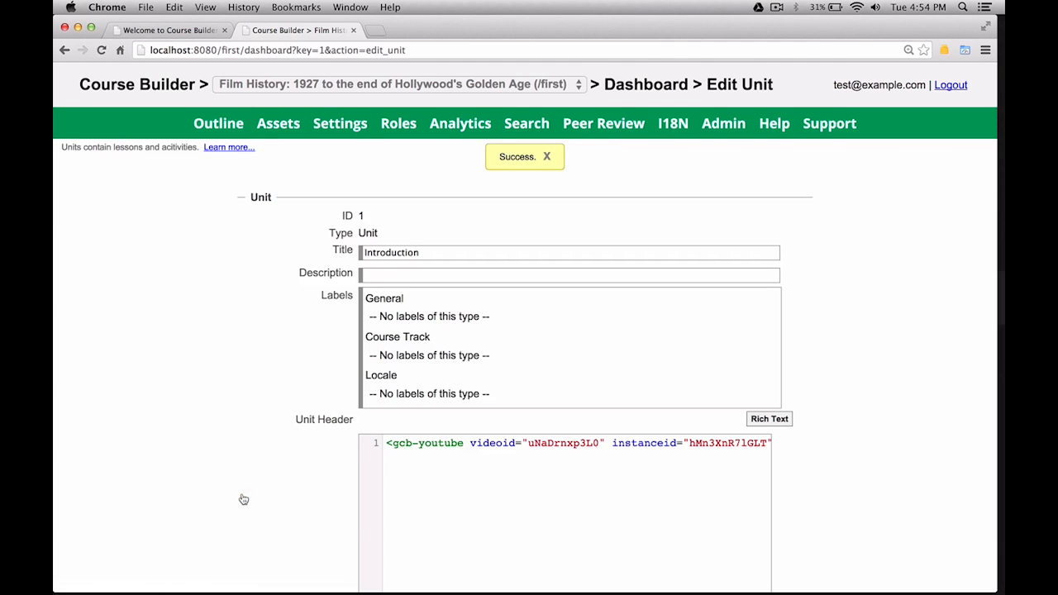
scroll(285, 532, down, 5)
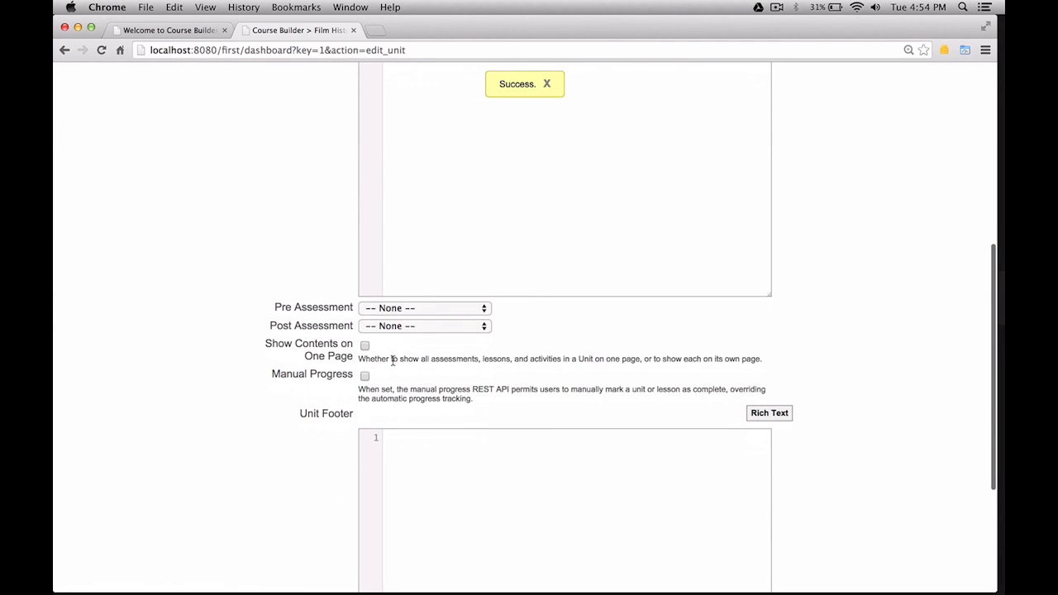
click(424, 308)
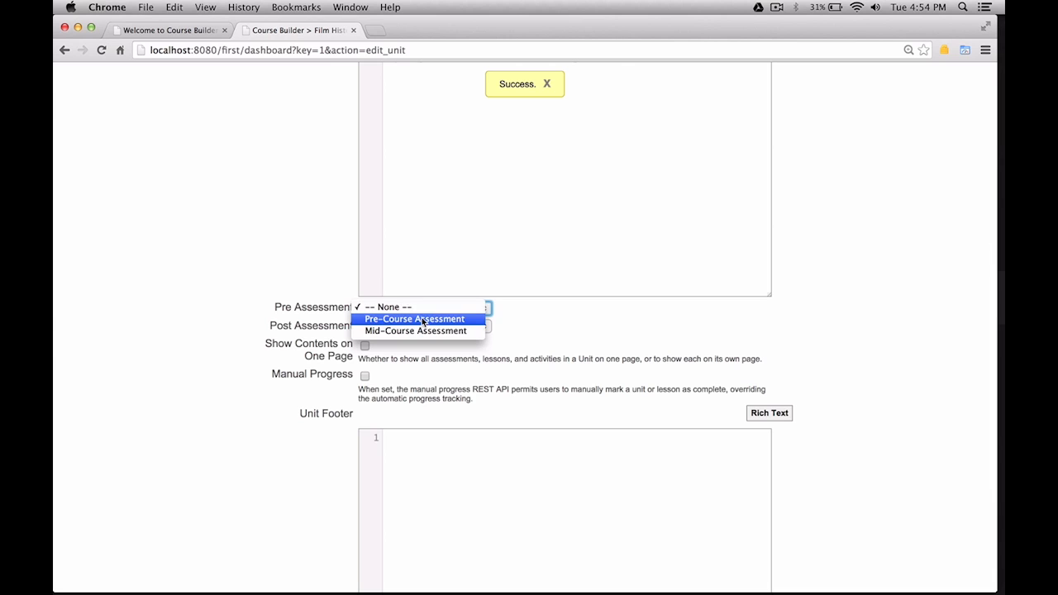
click(422, 320)
click(425, 327)
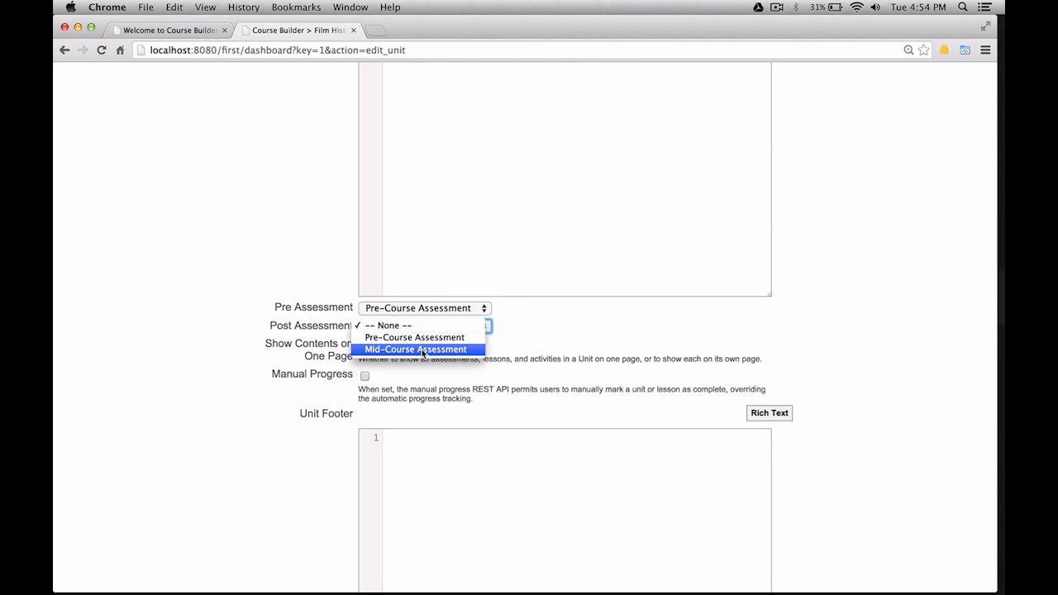
click(421, 349)
scroll(329, 422, down, 5)
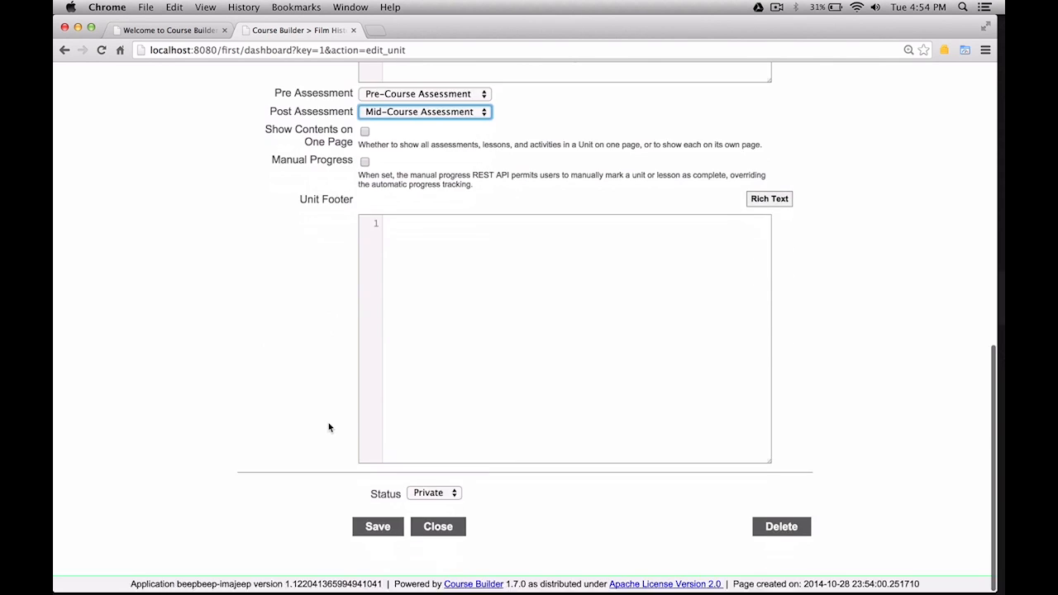
click(373, 522)
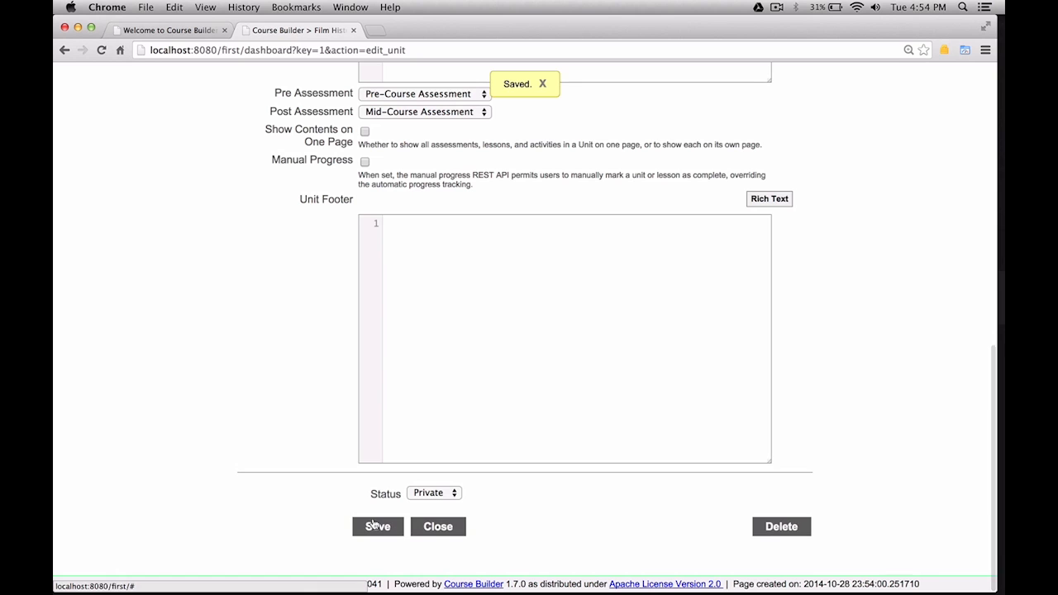
click(438, 527)
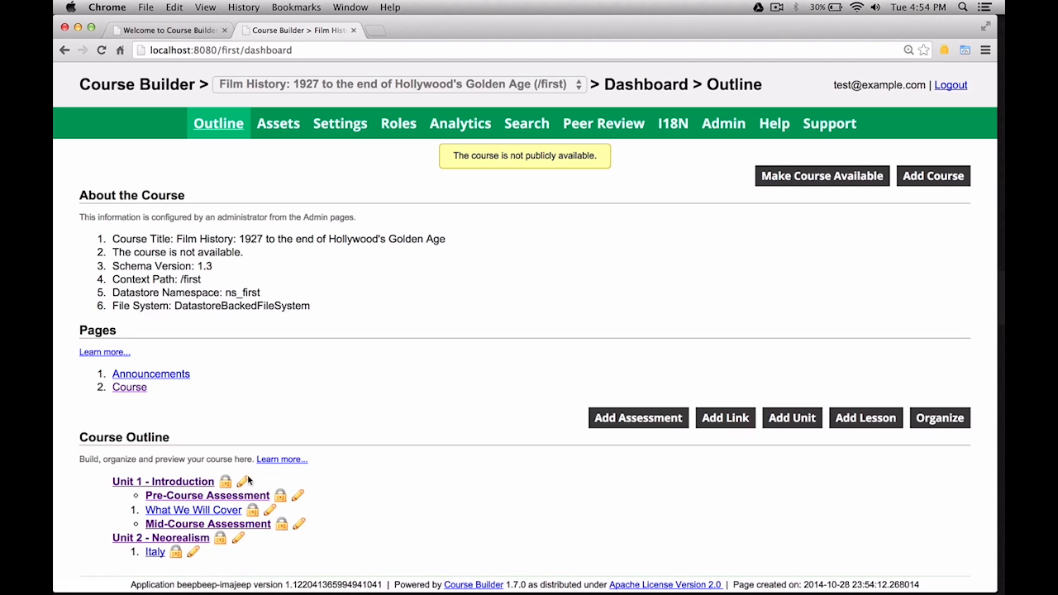
click(168, 482)
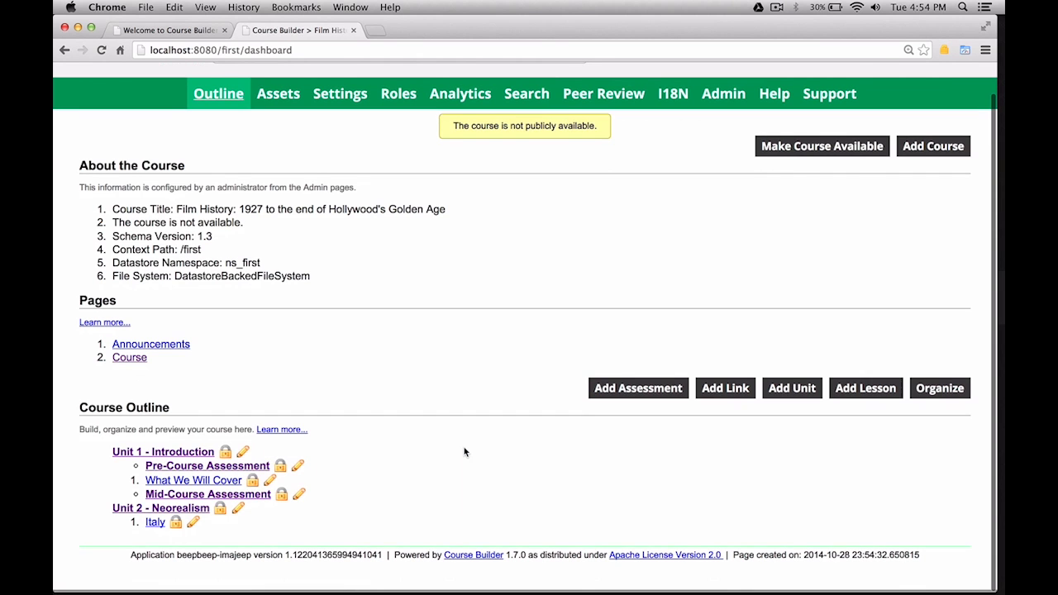
Add a new lesson to the course.
scroll(465, 452, up, 1)
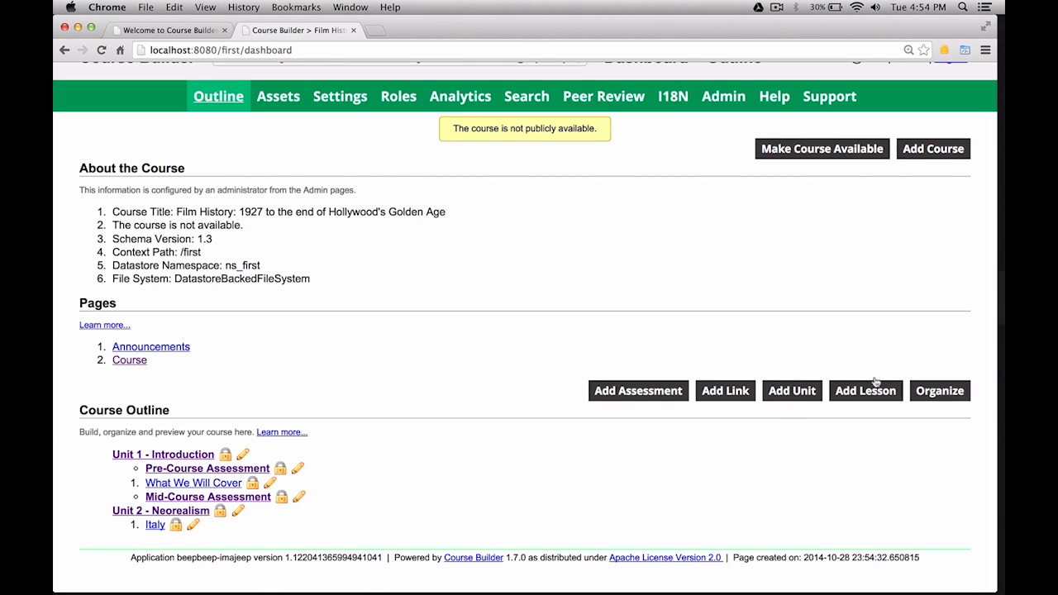
click(838, 395)
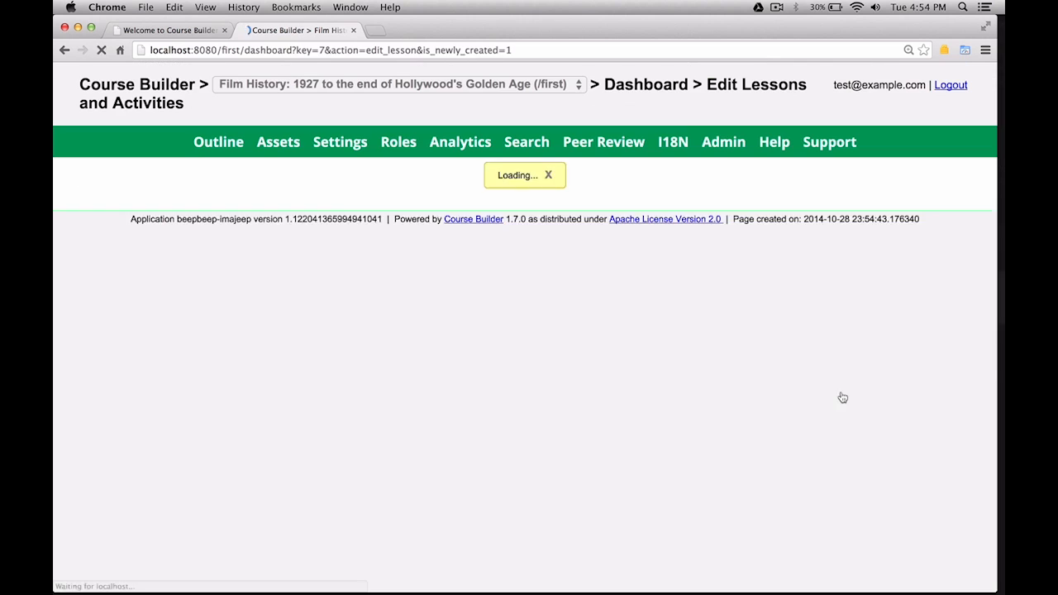
scroll(687, 439, down, 3)
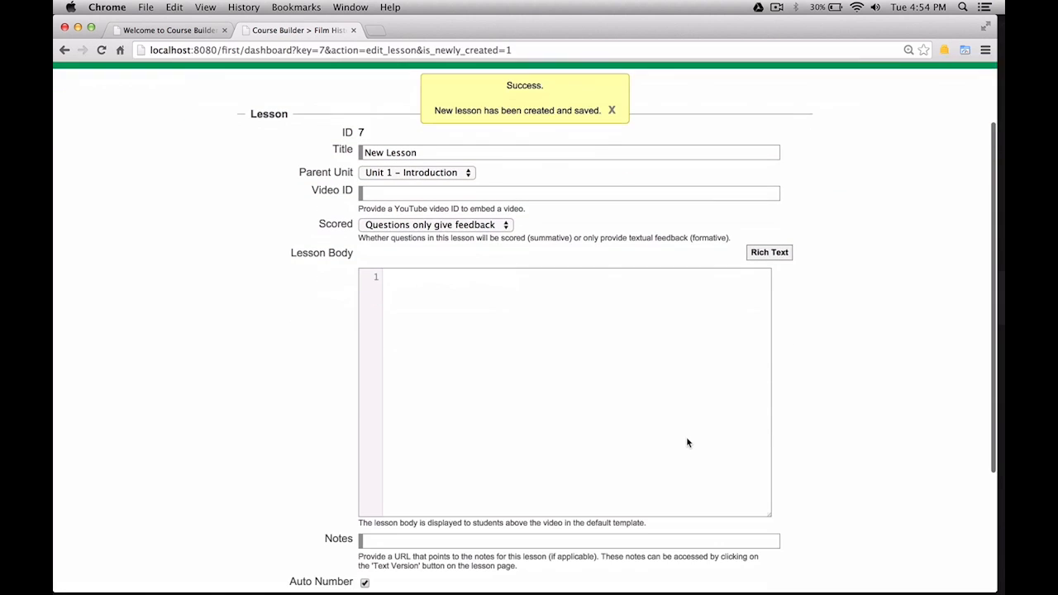
Switch the lesson body to rich text and insert a gcb: Markdown component.
click(769, 248)
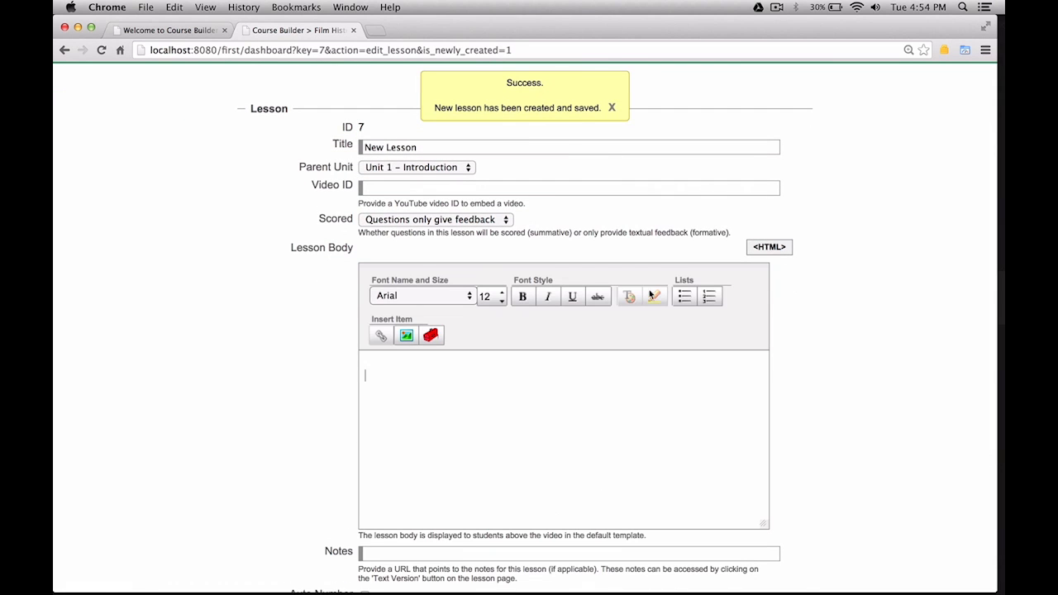
click(433, 338)
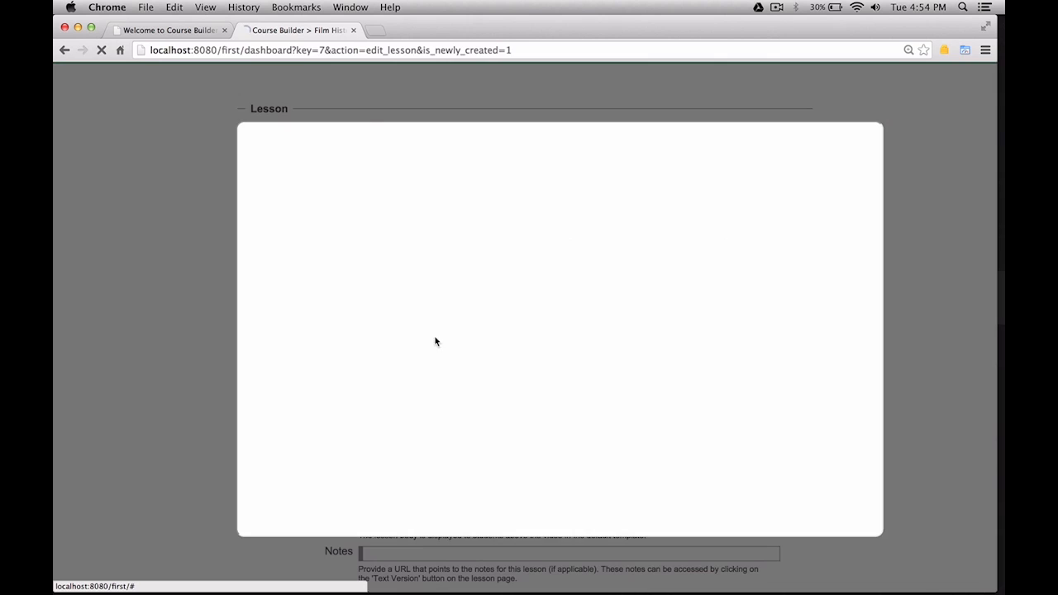
click(492, 258)
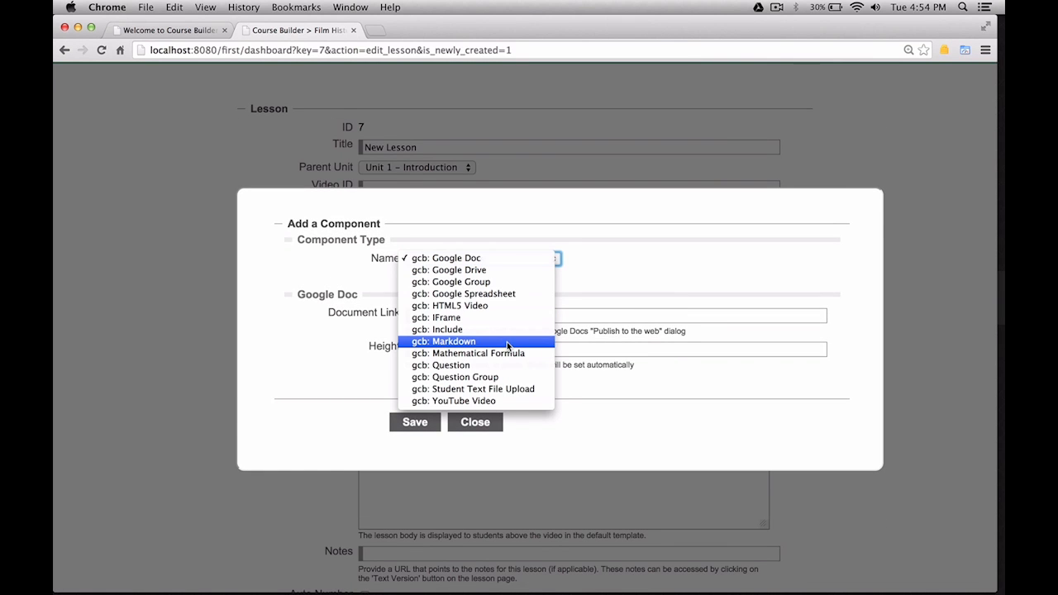
click(507, 345)
click(517, 281)
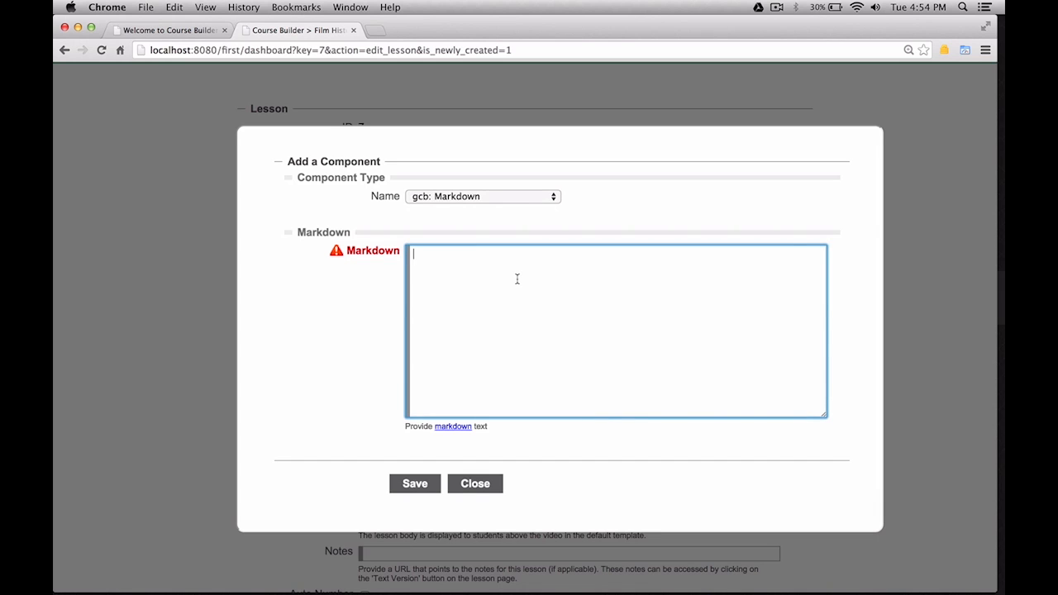
Enter Markdown '#This is Heading 1', '>>This is a block quote.' and 'This is normal text.', then save.
text(#This is Heading 1)
key(Return)
text(>>Tis)
key(BackSpace)
key(BackSpace)
text(his )
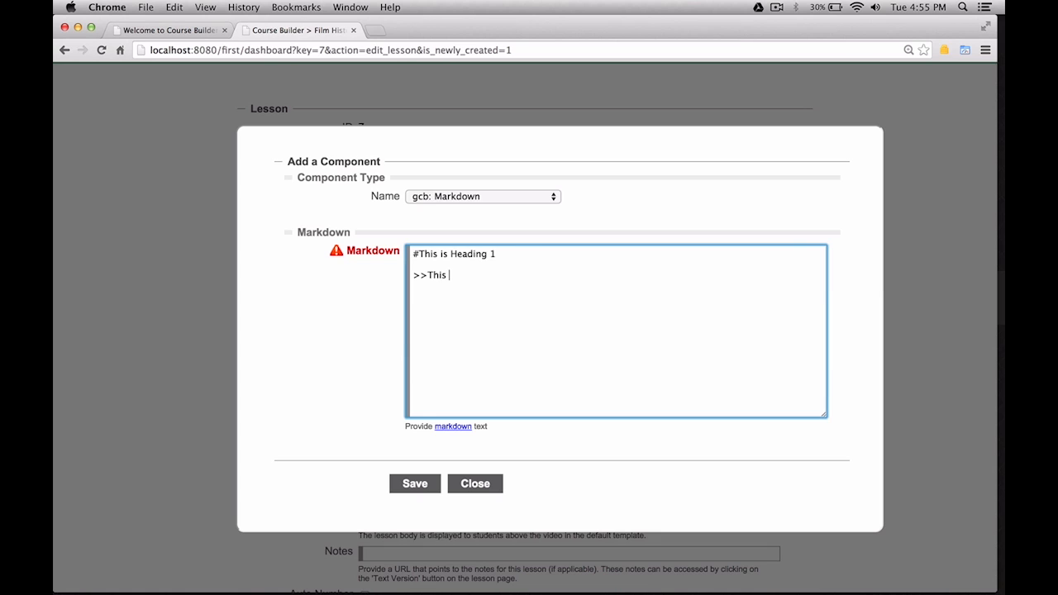
text(is a block quote.)
key(Return)
key(Return)
text(This iss)
key(BackSpace)
text(normal text)
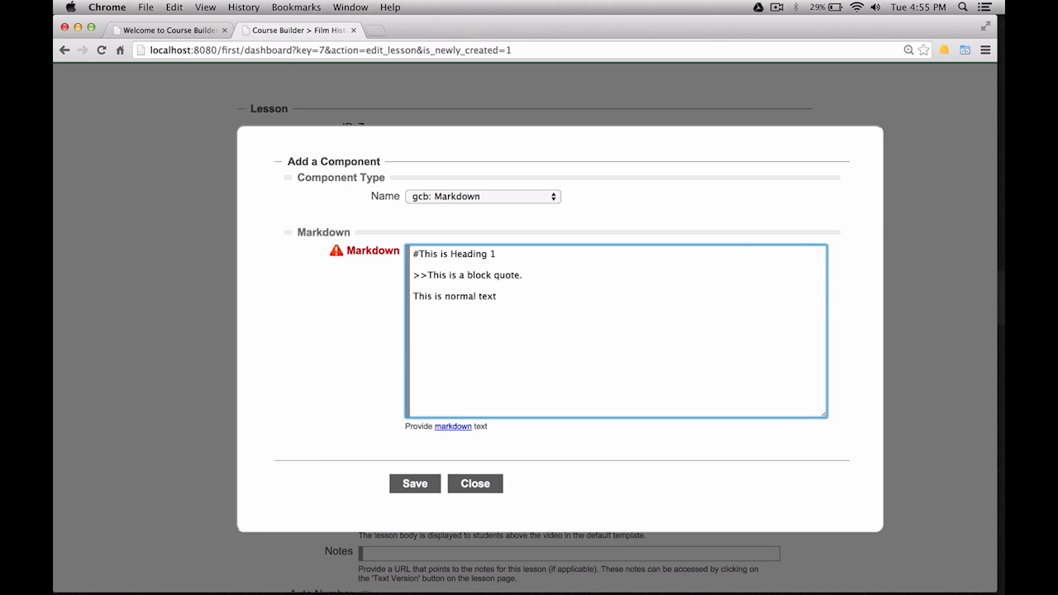
text(.)
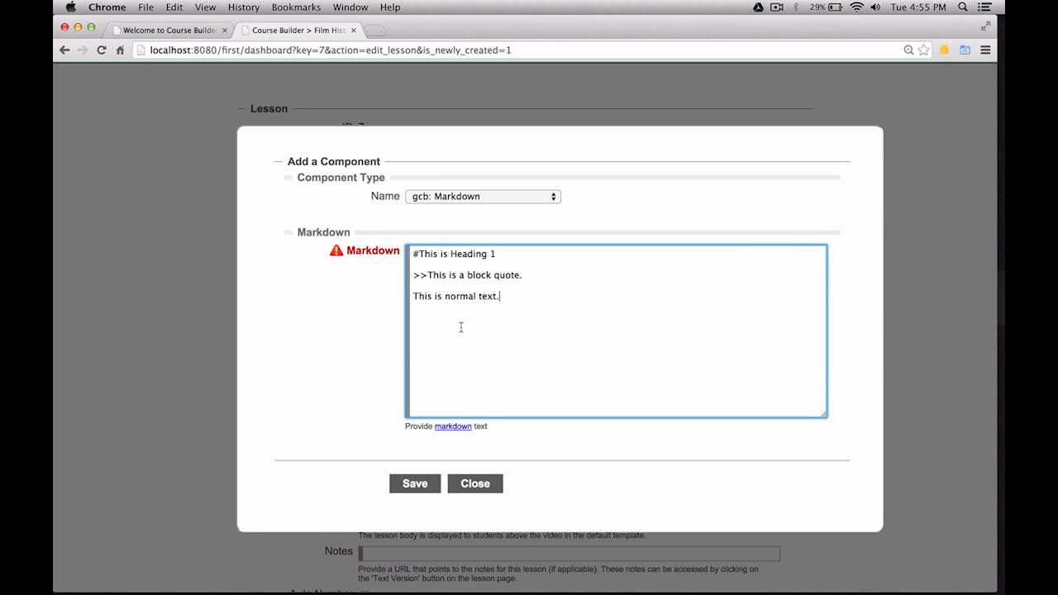
click(413, 488)
Retitle the lesson from 'New Lesson' to 'Markdown', save it, and close the editor.
scroll(295, 455, down, 5)
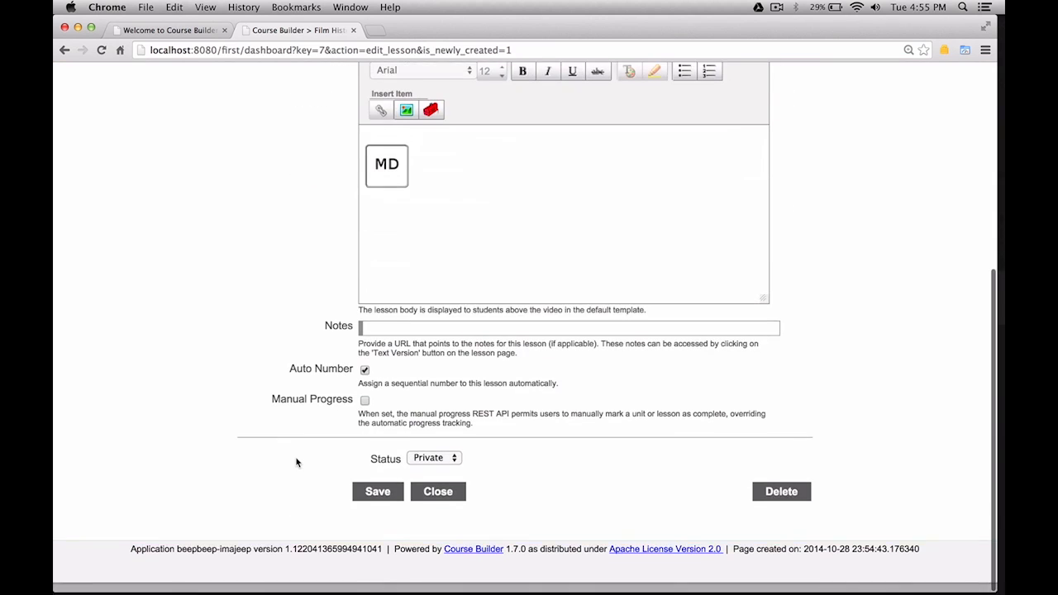
scroll(342, 498, up, 5)
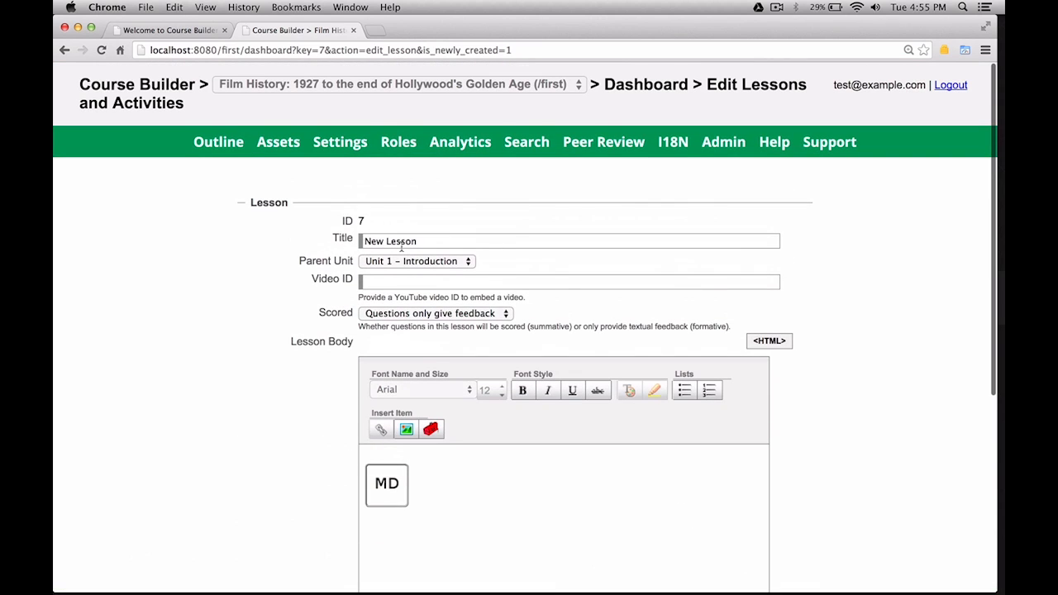
drag(430, 244, 303, 236)
text(M)
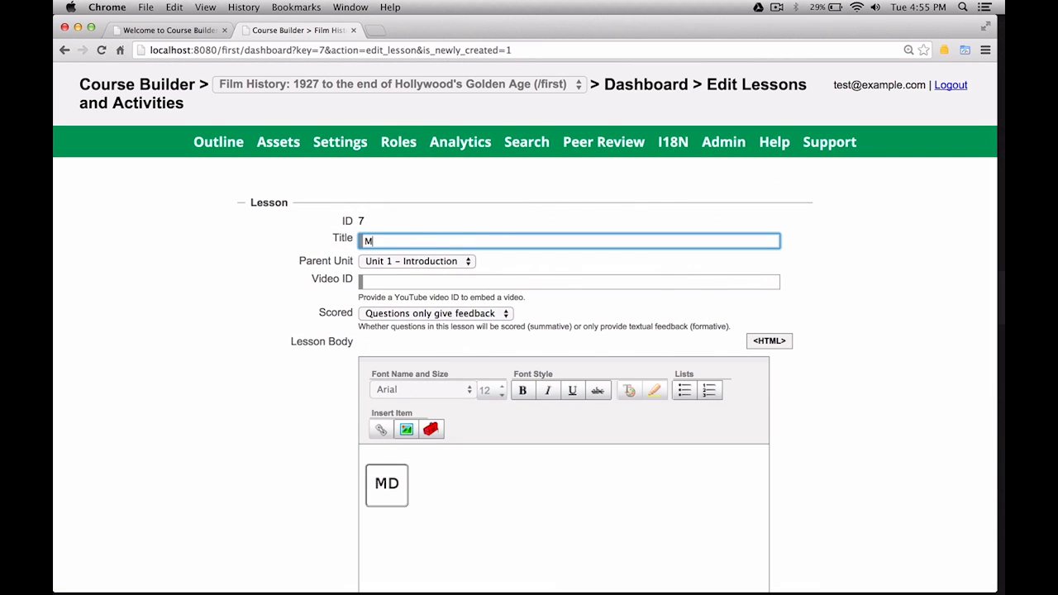
text(arkdown)
click(231, 380)
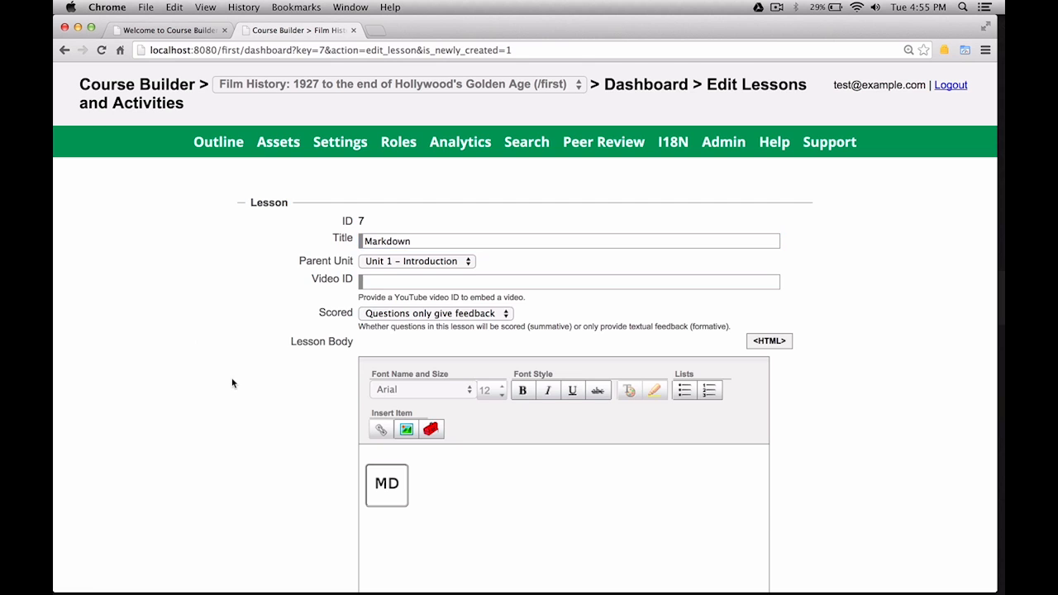
scroll(229, 380, down, 5)
click(387, 506)
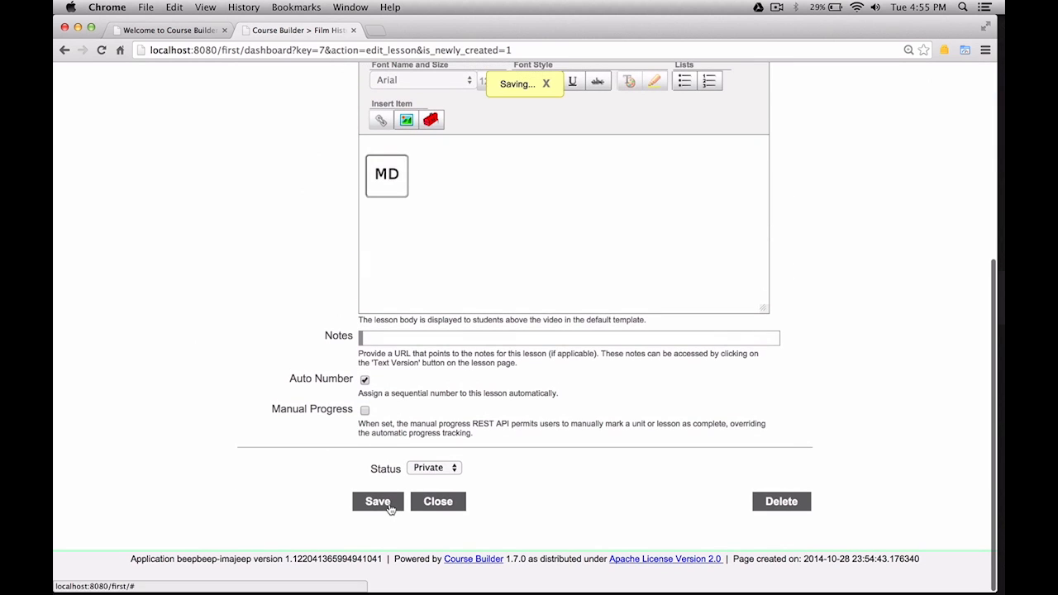
click(437, 506)
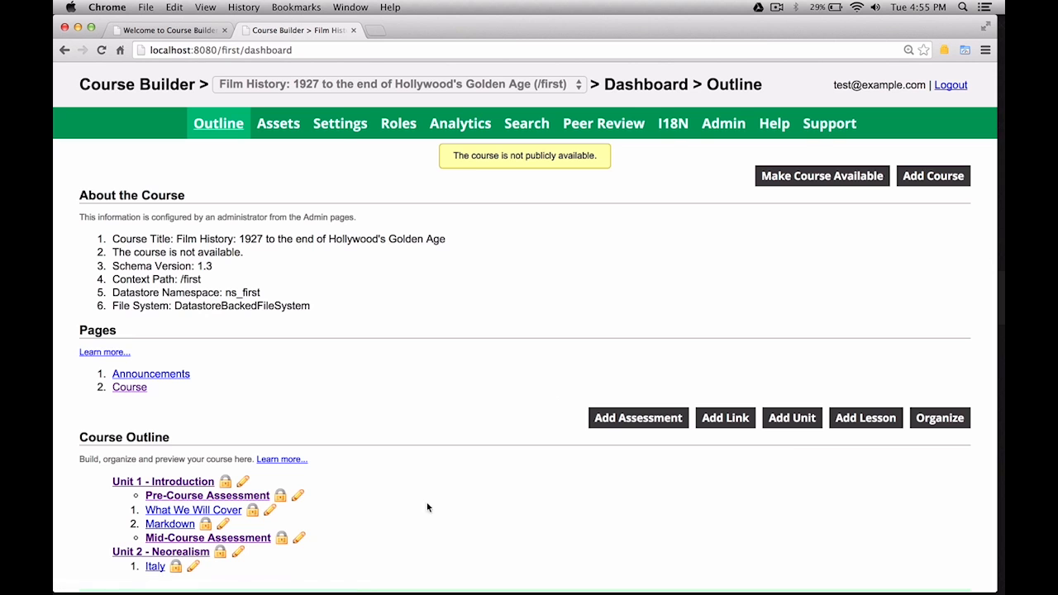
scroll(405, 515, down, 2)
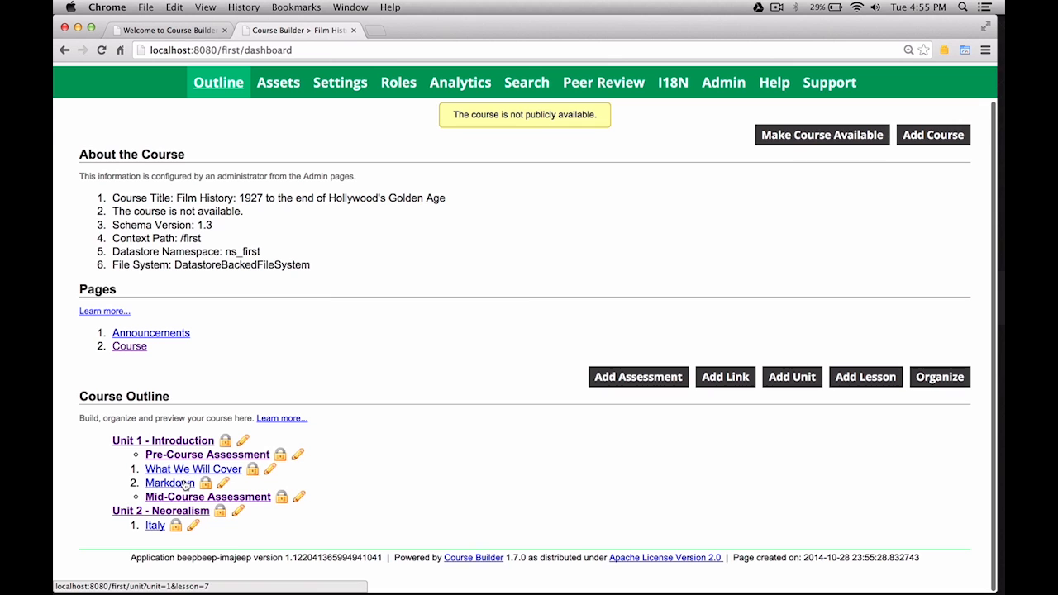
View the Markdown lesson as students see it.
click(185, 484)
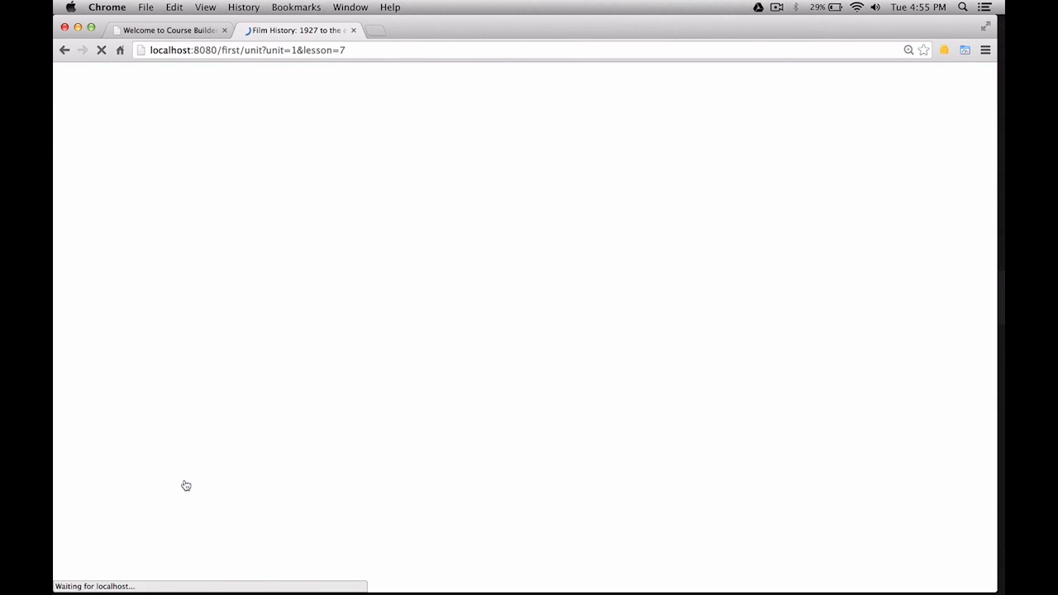
scroll(380, 432, down, 1)
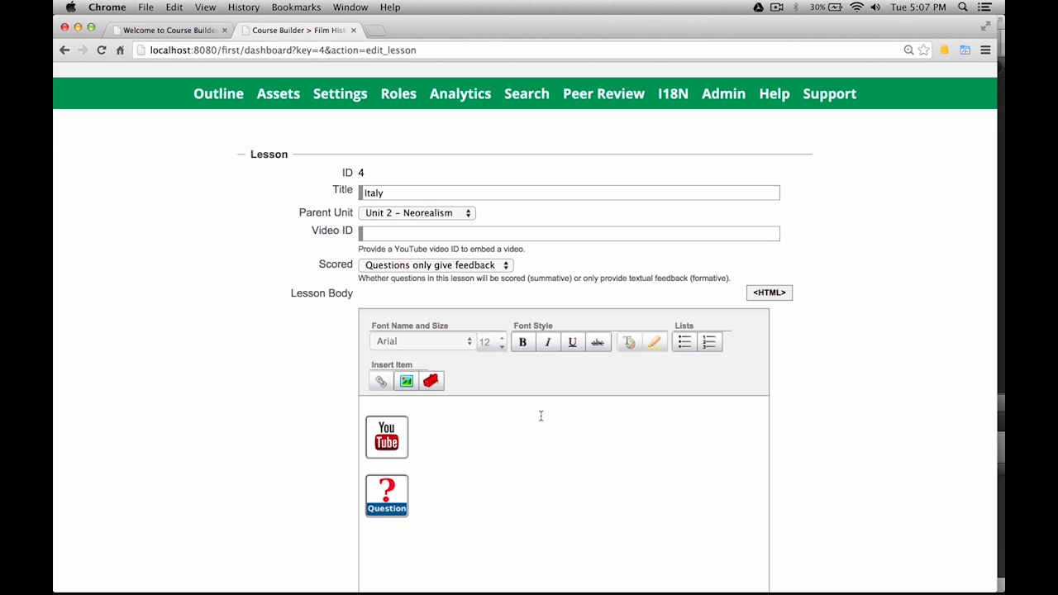
Browse the component types for the Italy lesson, then cancel without adding one.
click(433, 381)
click(481, 257)
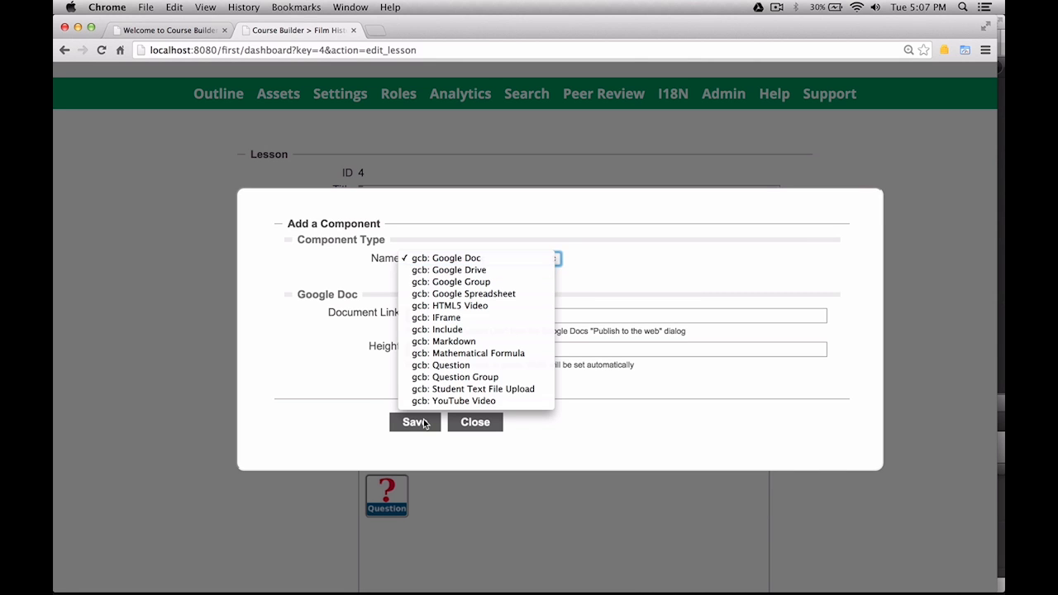
click(482, 422)
click(482, 423)
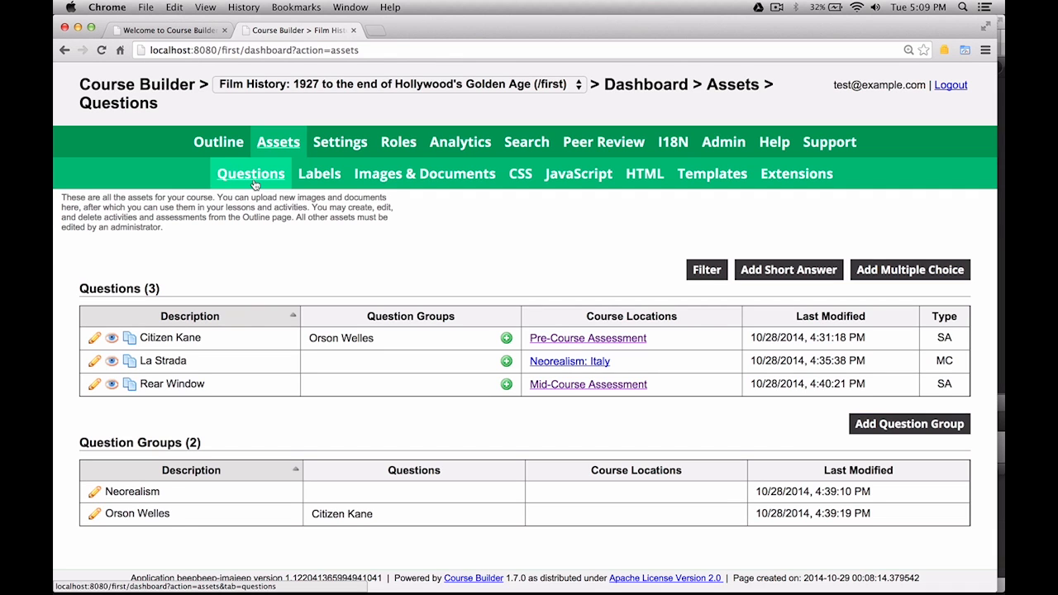
click(252, 323)
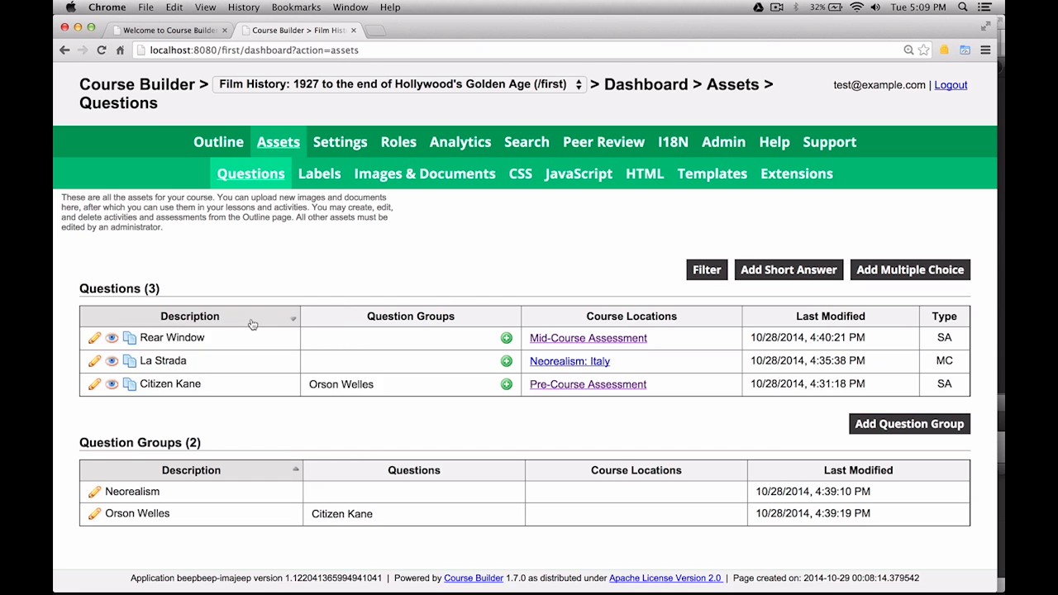
click(252, 323)
click(372, 321)
click(372, 321)
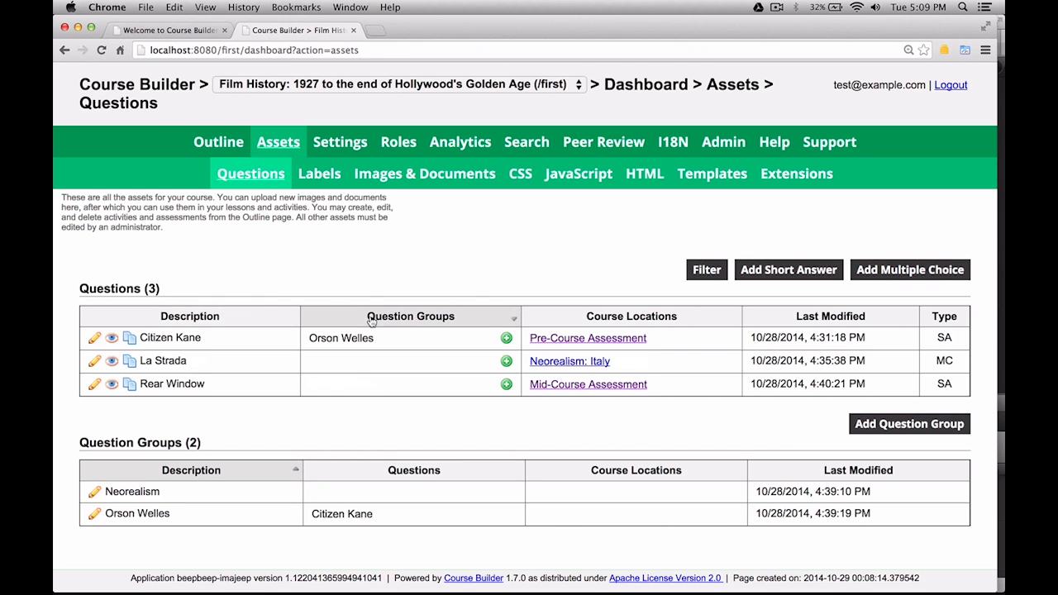
double_click(670, 319)
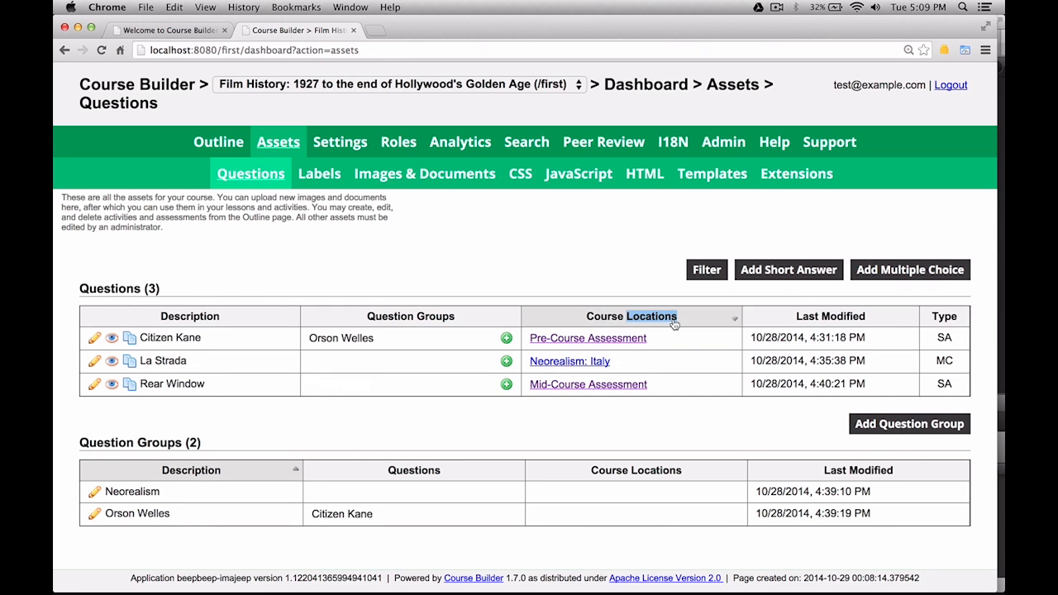
double_click(781, 324)
click(951, 321)
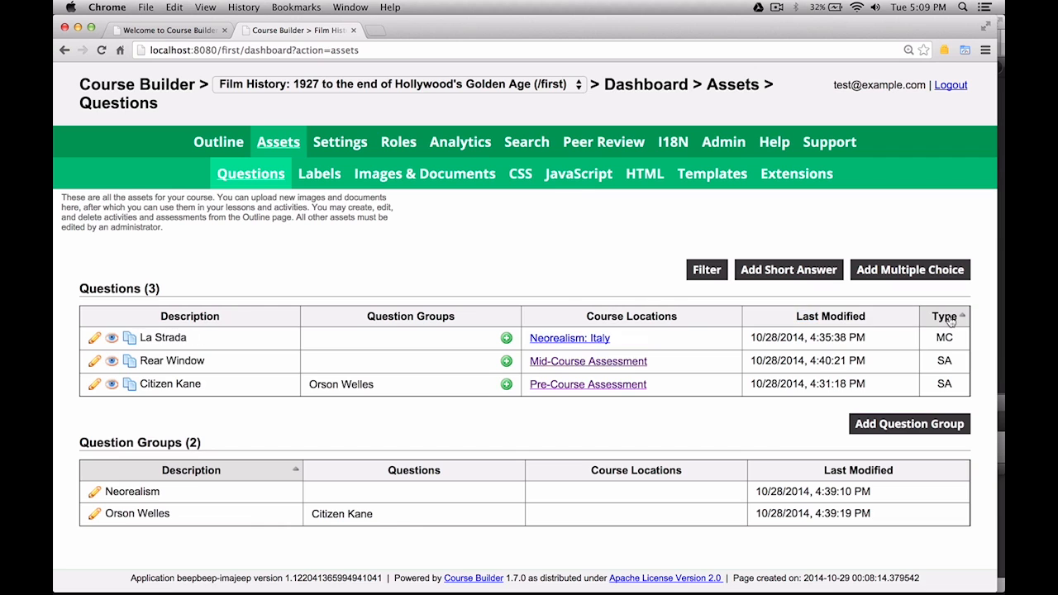
click(951, 320)
click(247, 317)
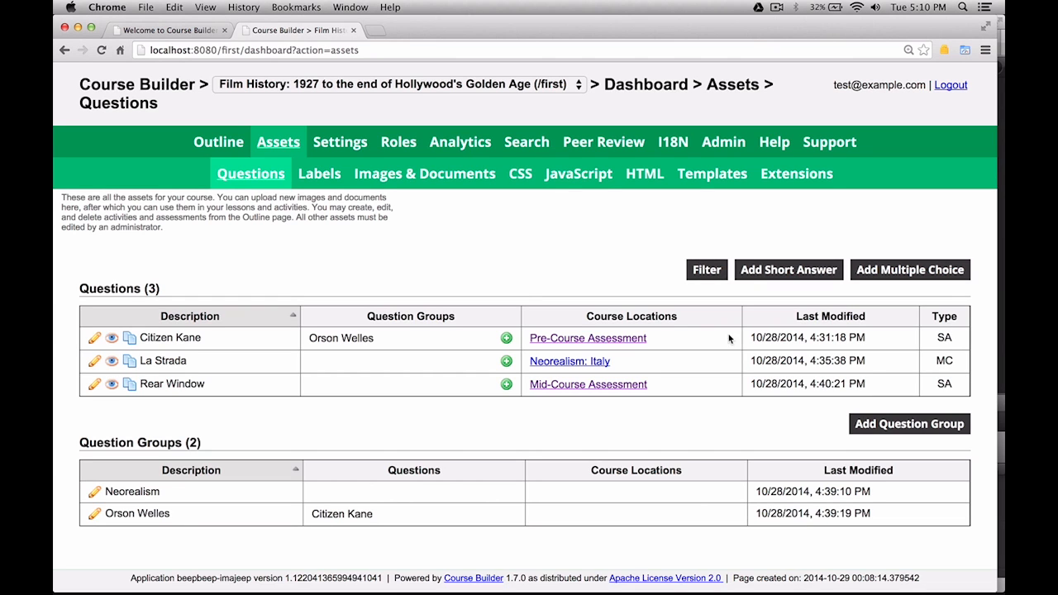
click(95, 340)
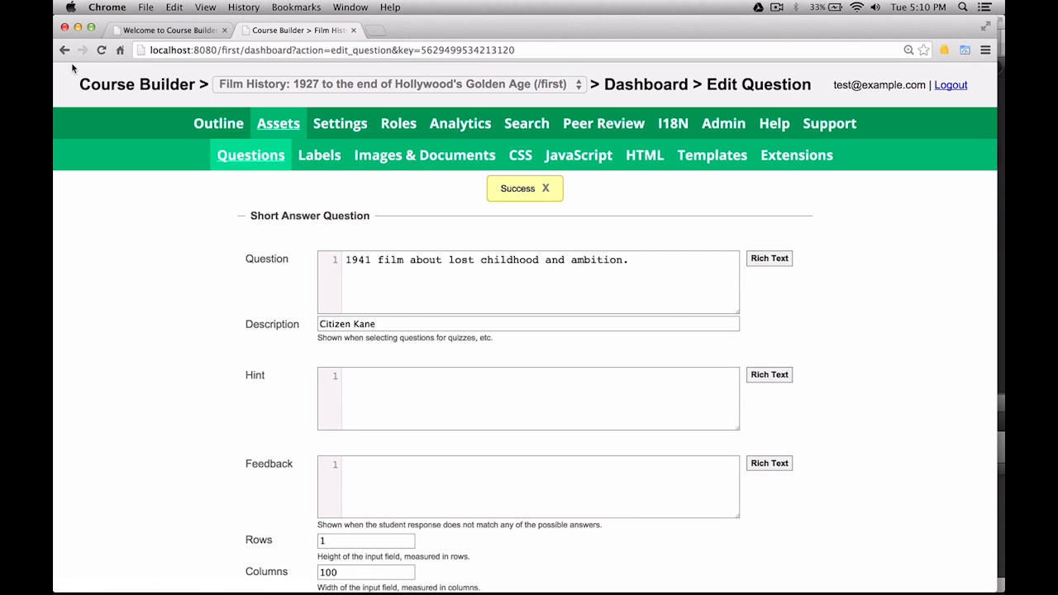
click(65, 54)
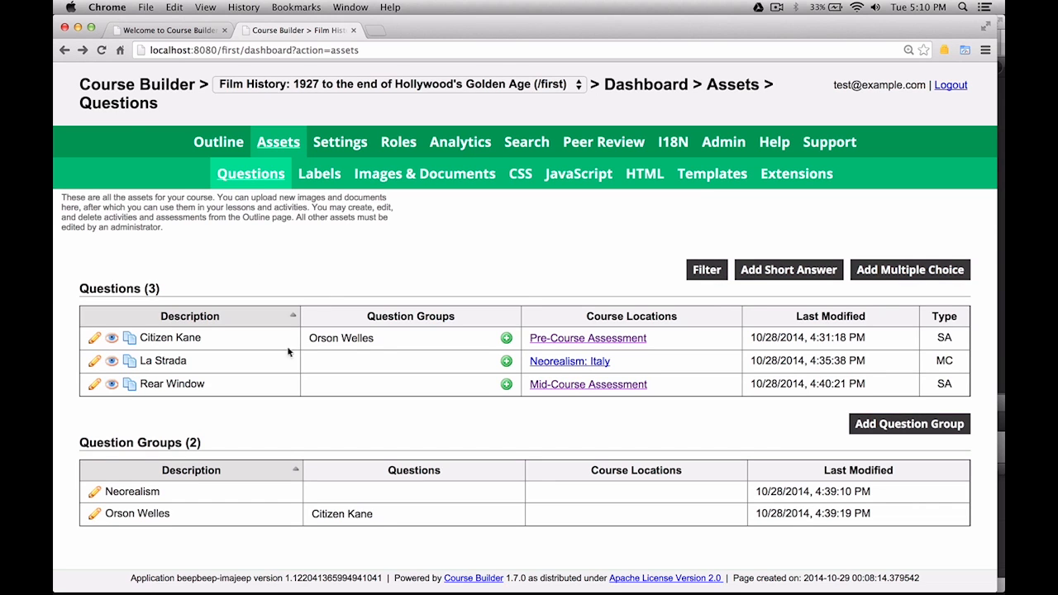
click(112, 343)
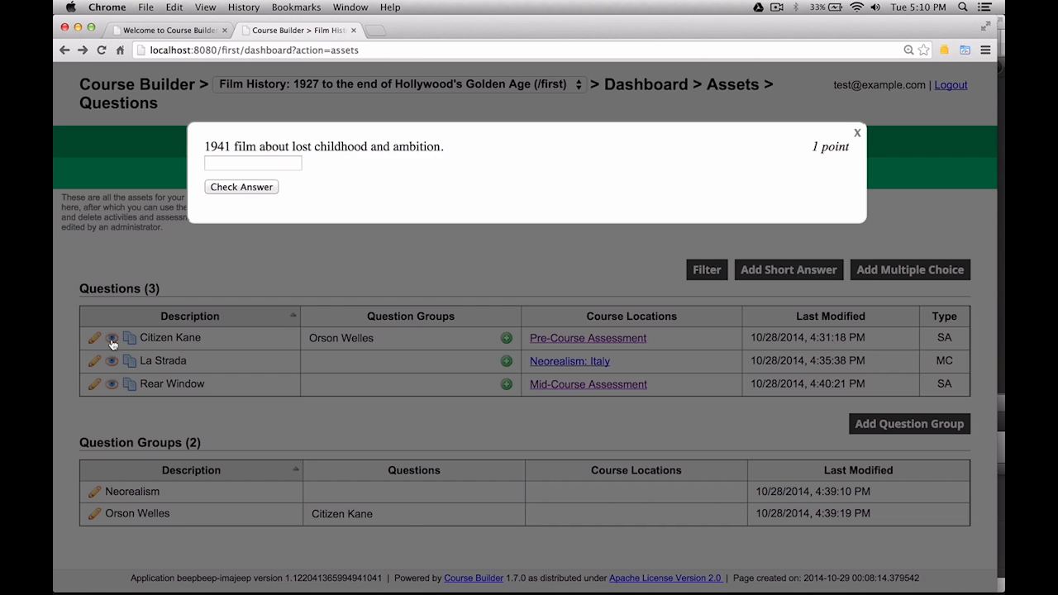
click(858, 134)
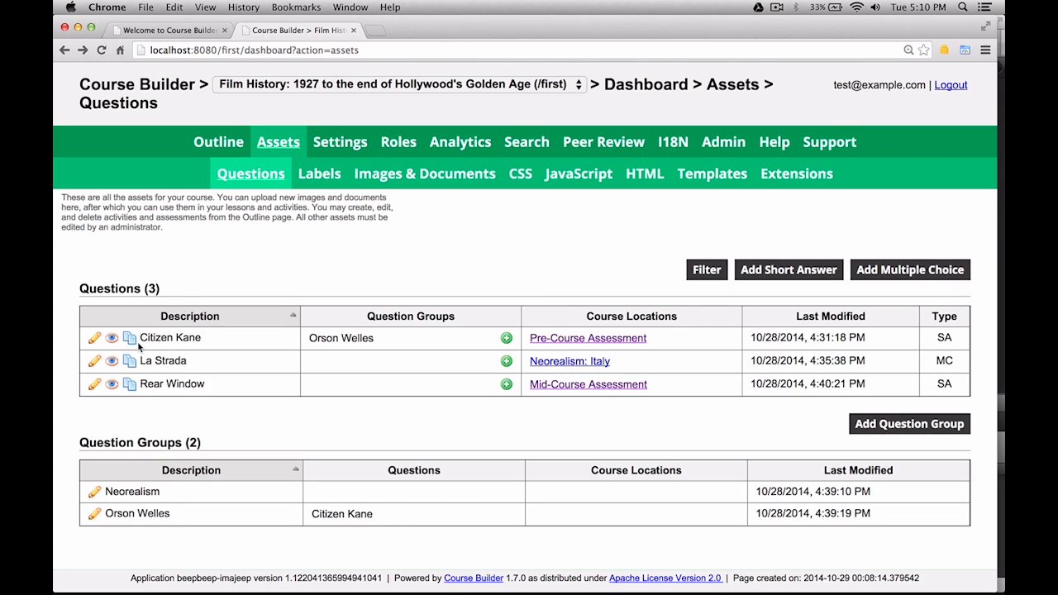
Add the La Strada question to the Neorealism question group and save.
click(506, 362)
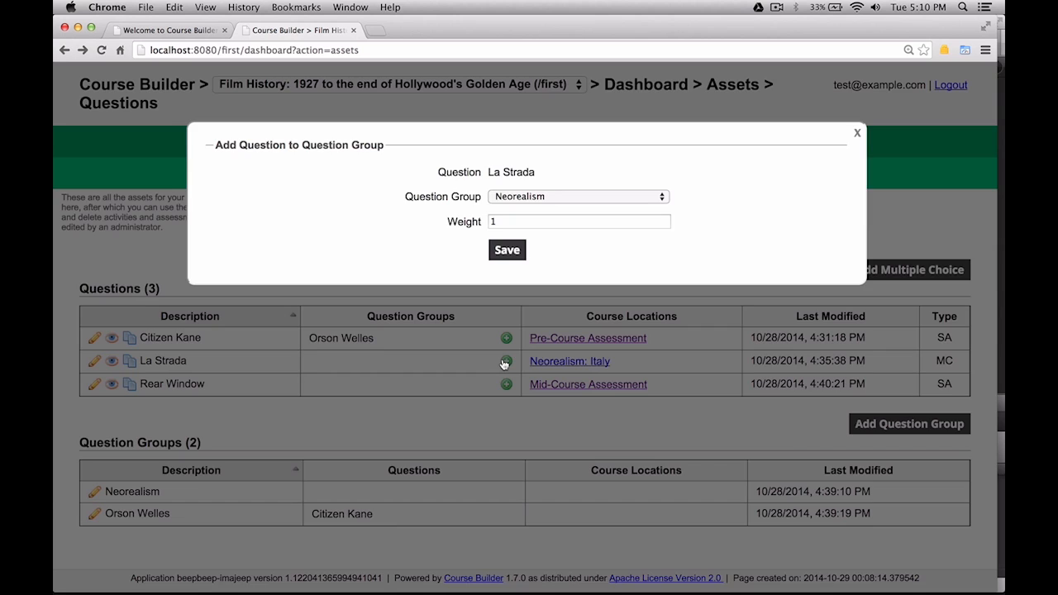
click(576, 196)
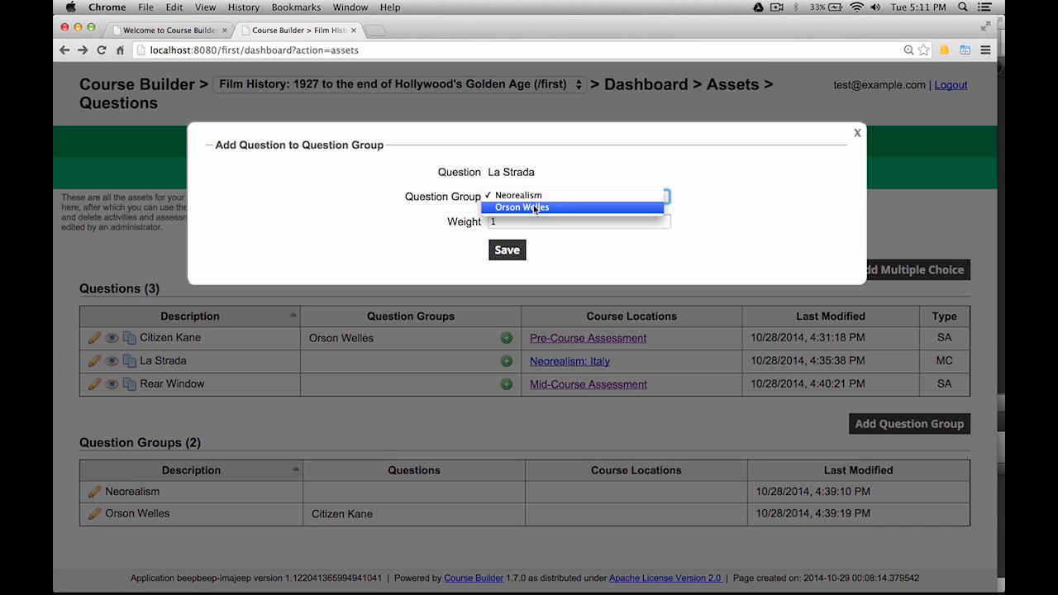
click(536, 194)
click(508, 250)
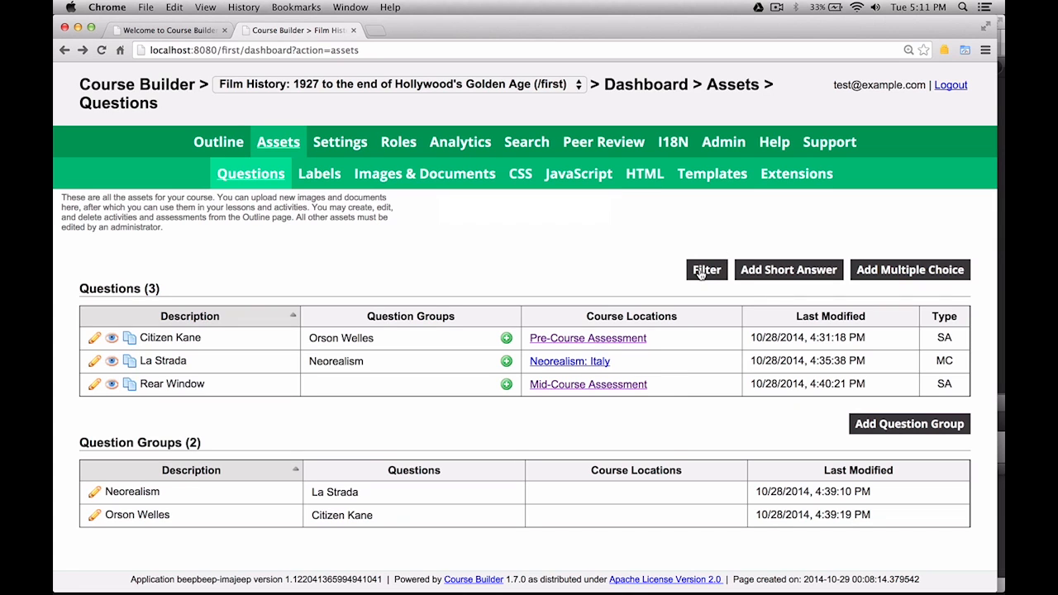
click(703, 271)
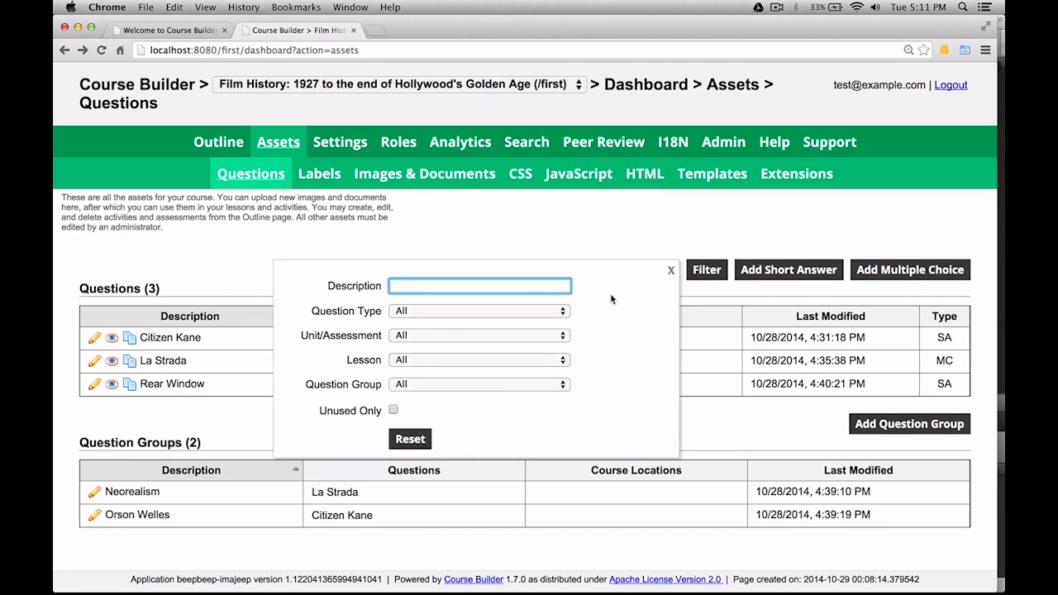
Filter the question list to show only multiple choice questions.
click(479, 312)
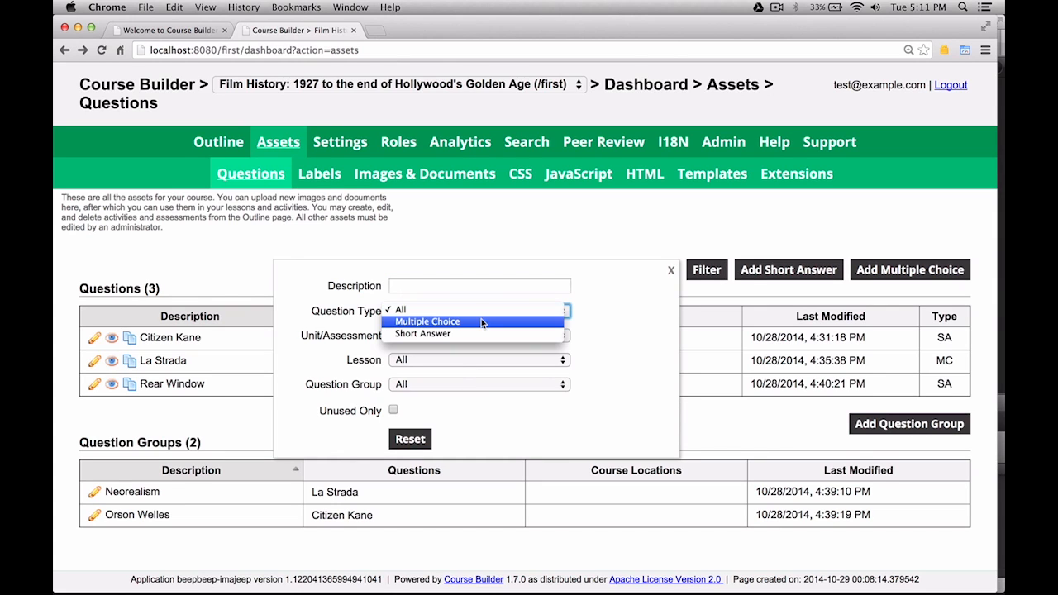
click(481, 320)
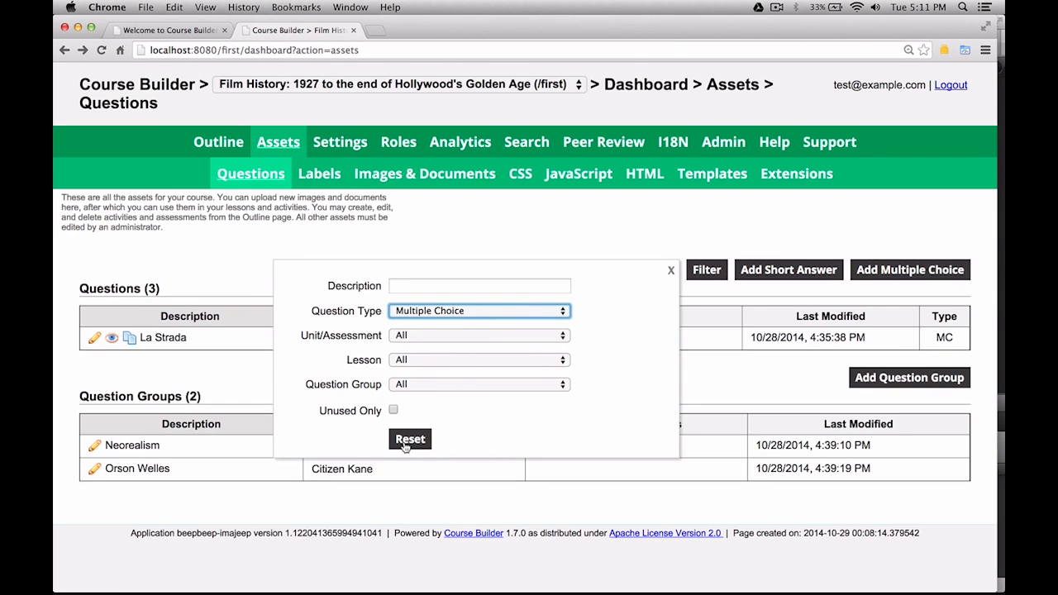
click(405, 444)
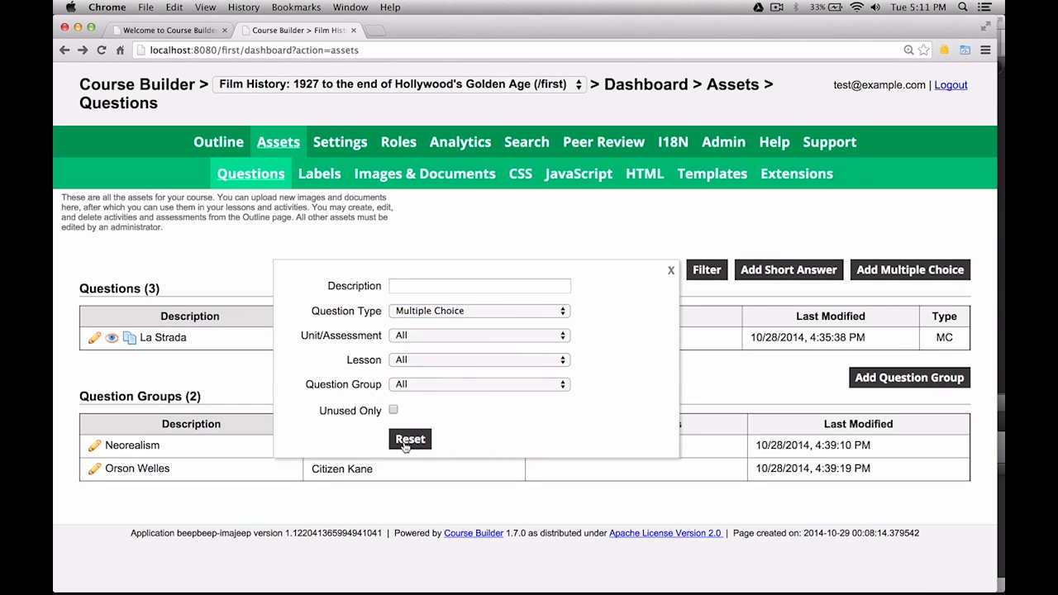
click(673, 270)
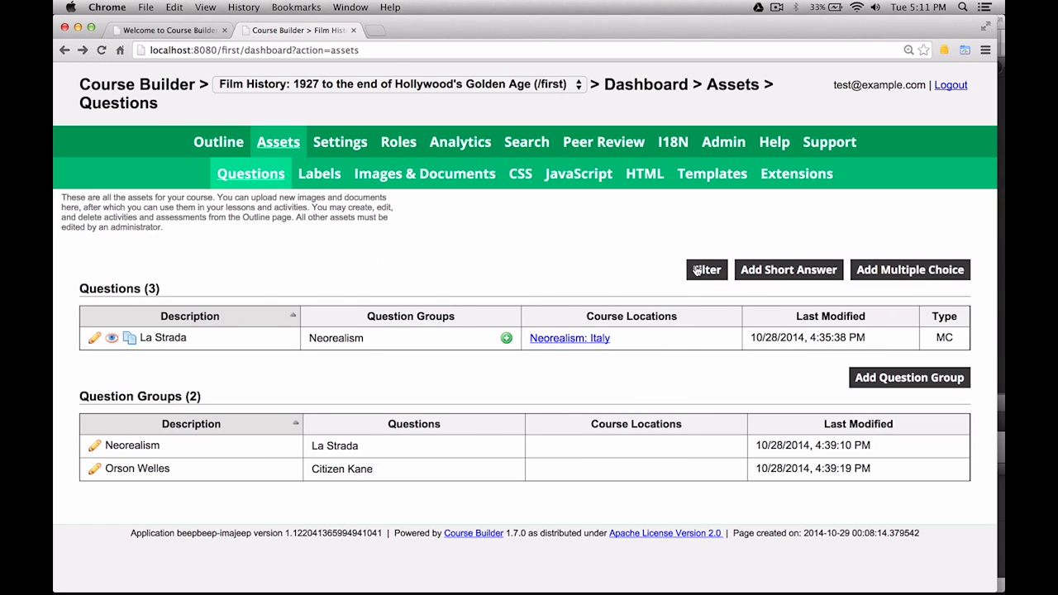
Reset the question filters so all questions show, then go to the Labels page.
click(697, 270)
click(412, 447)
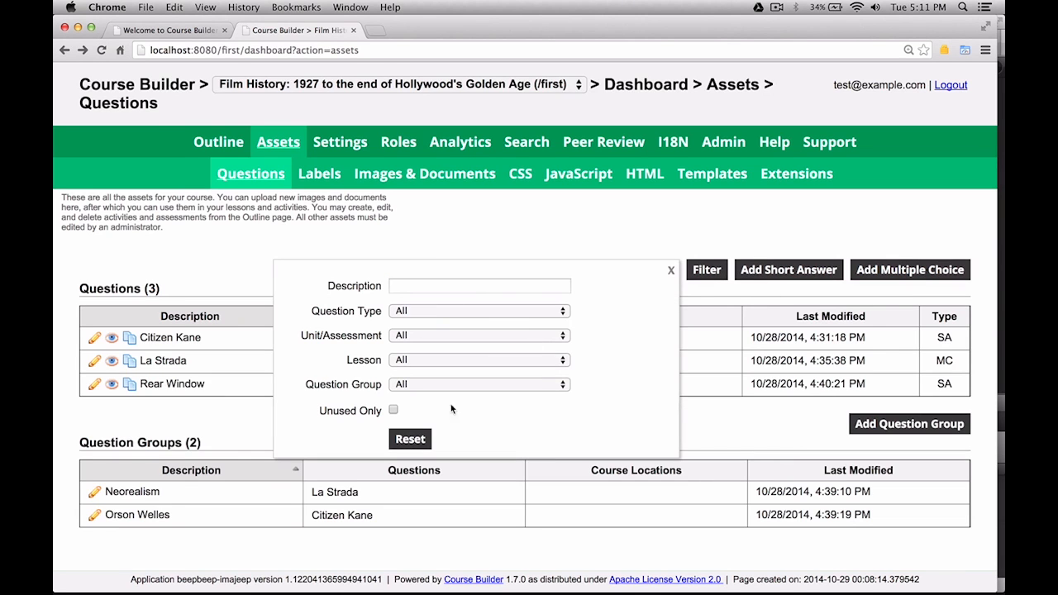
click(672, 273)
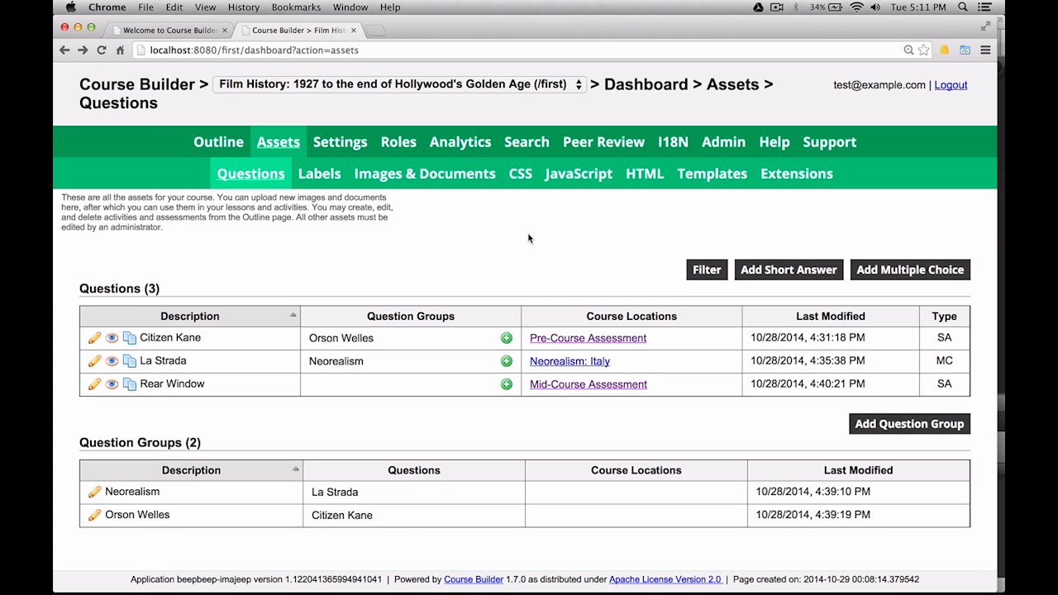
click(323, 171)
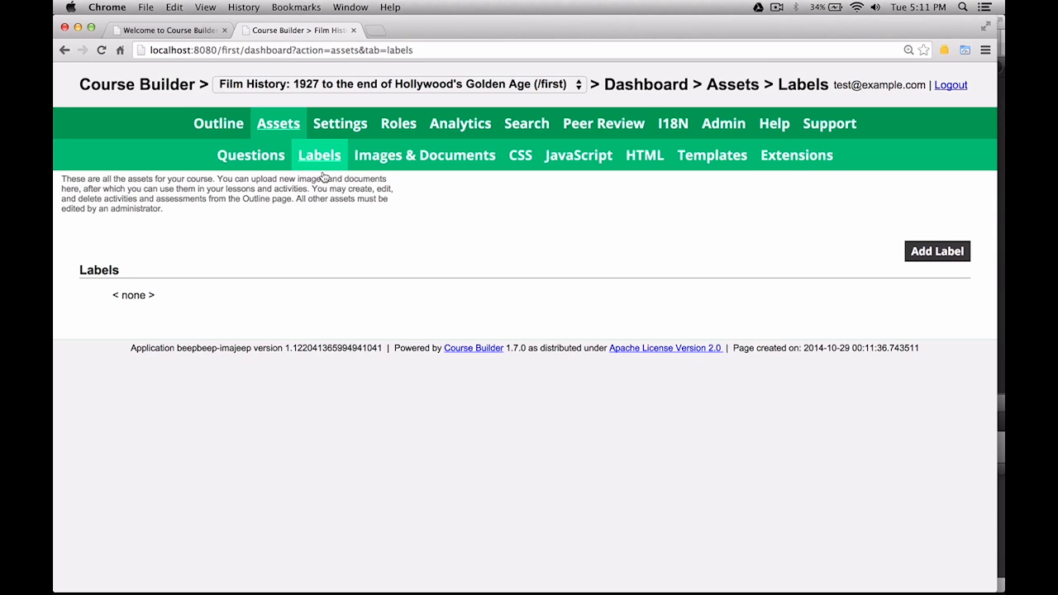
Create and save an 'Intermediate' label of type Course Track.
click(946, 258)
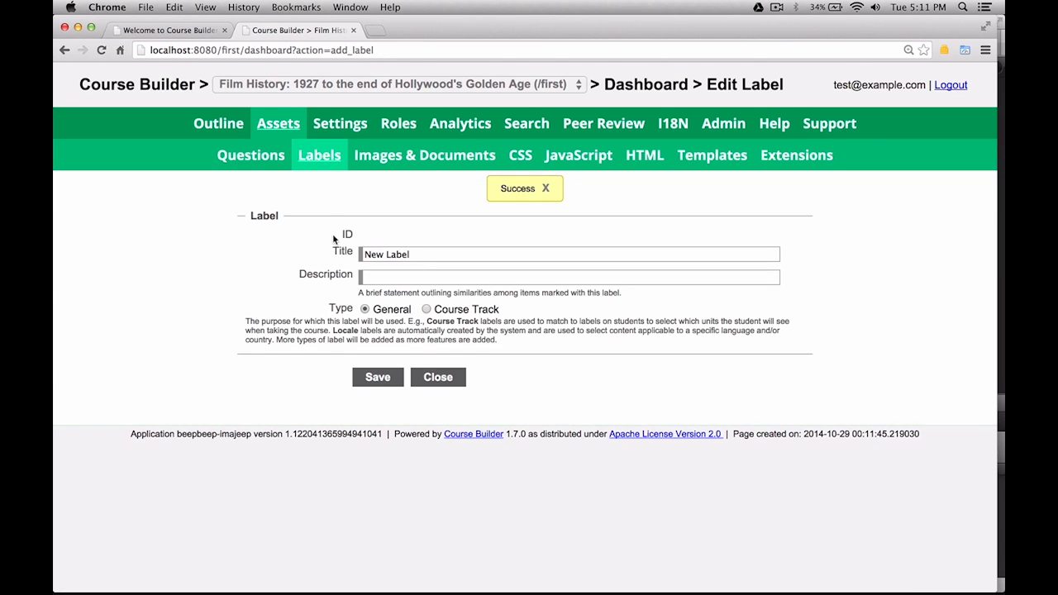
triple_click(441, 256)
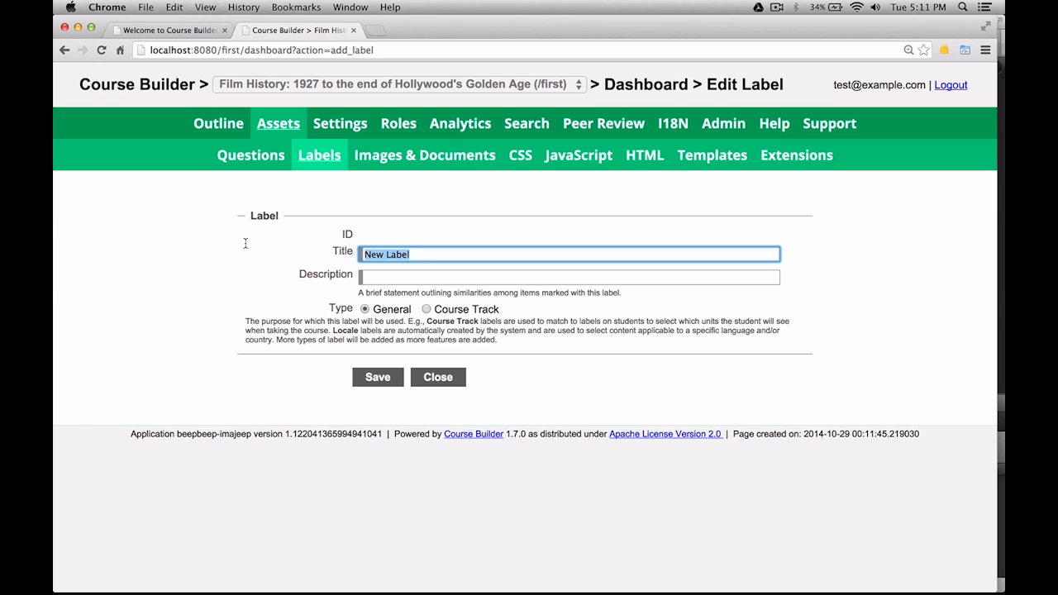
key(BackSpace)
text(Intermediate)
click(427, 309)
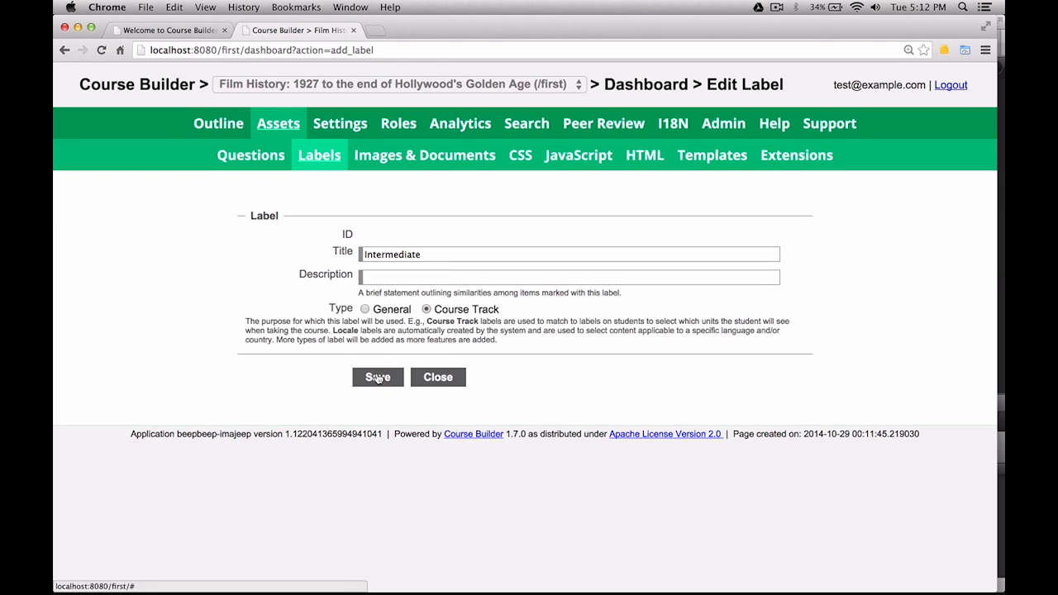
click(378, 378)
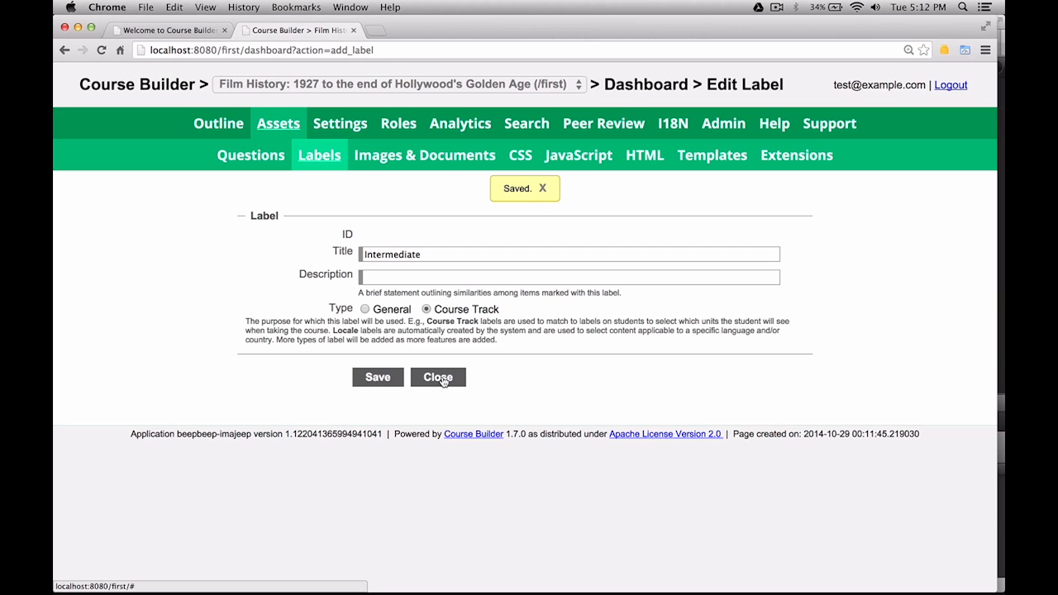
click(438, 378)
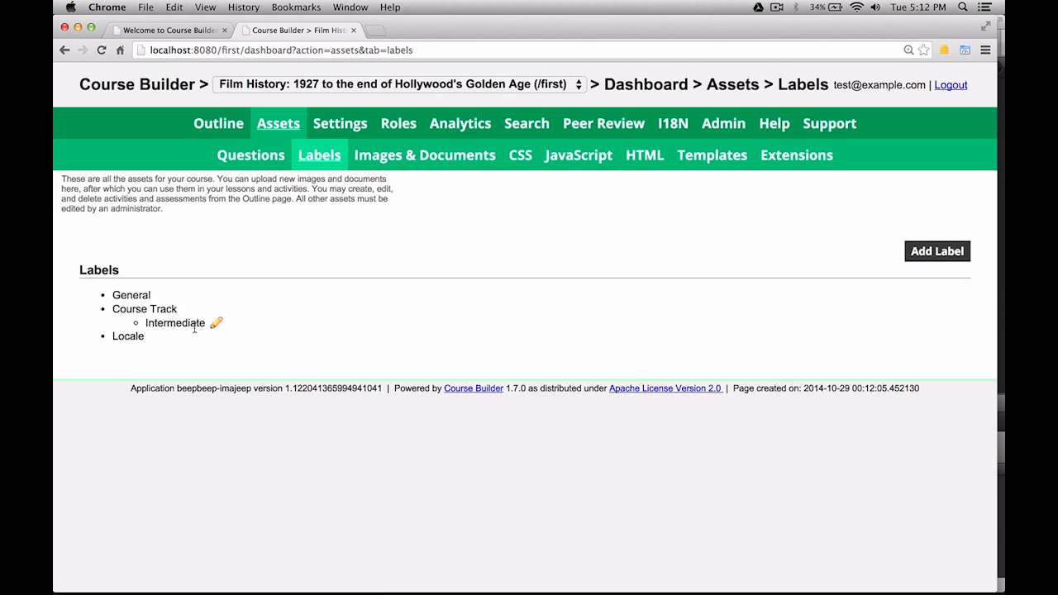
mouse_move(195, 328)
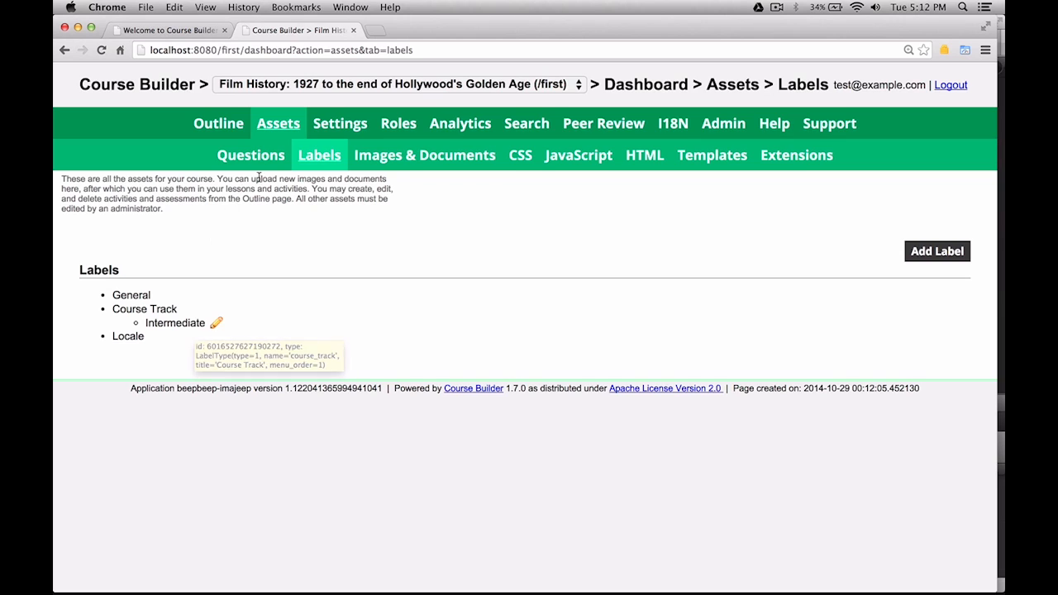
Add a certificate criterion requiring 79.9% on the Pre-Course Assessment.
click(326, 136)
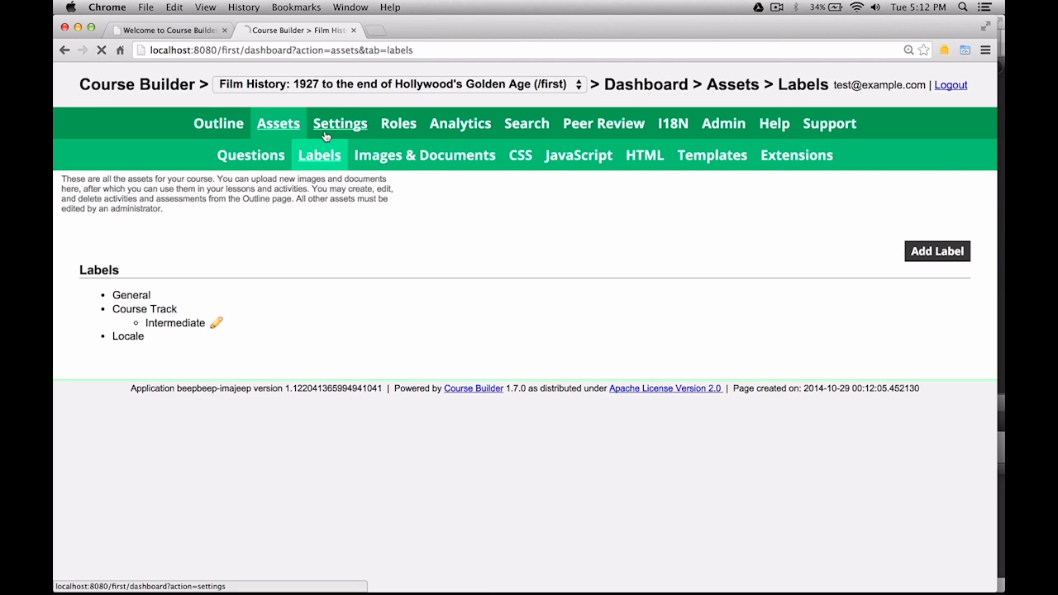
scroll(409, 371, down, 2)
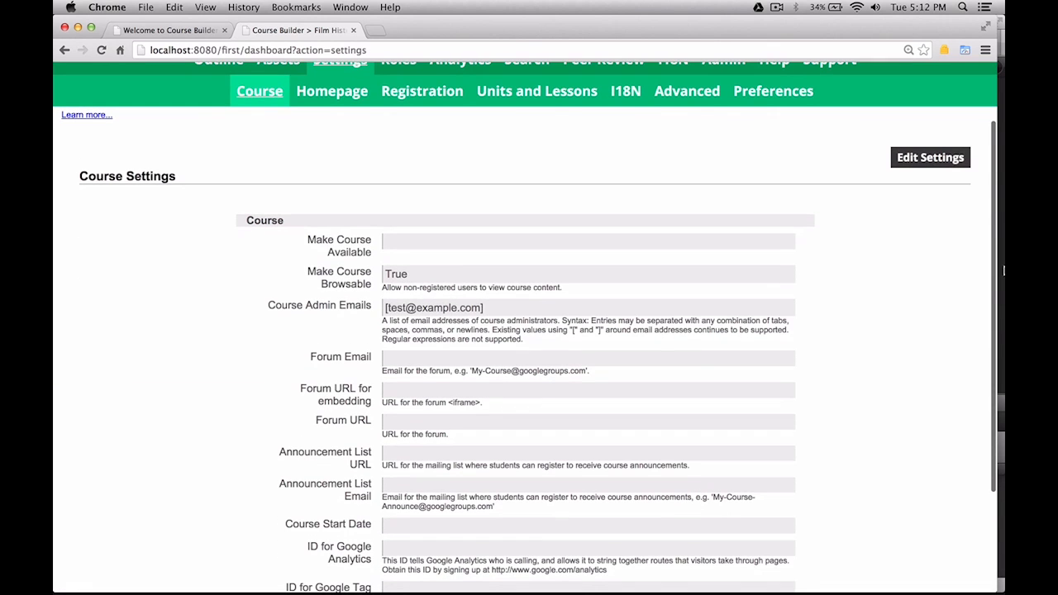
click(948, 160)
scroll(765, 348, down, 5)
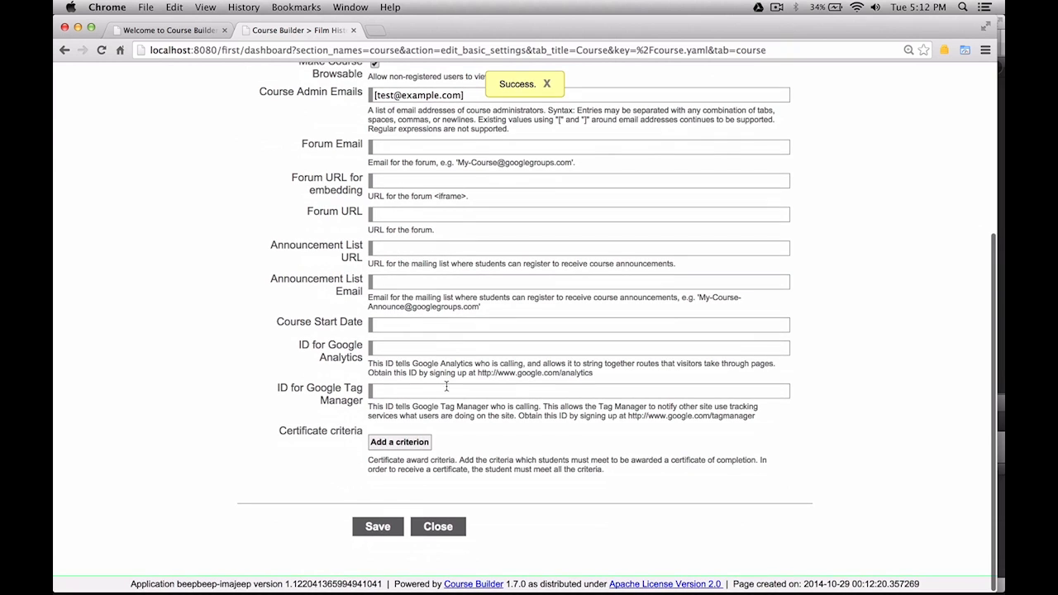
click(384, 444)
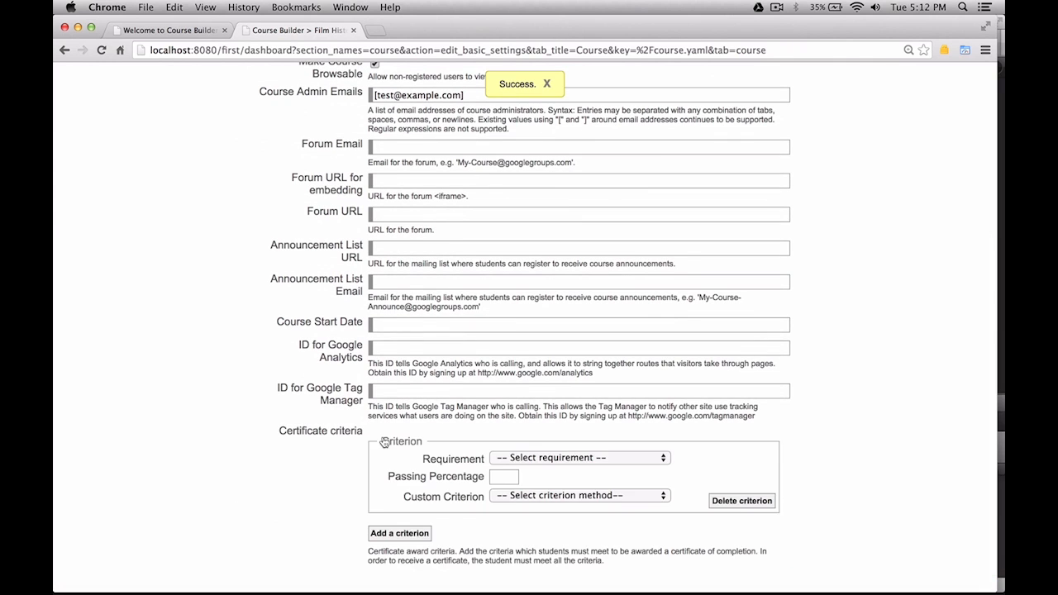
scroll(517, 472, down, 2)
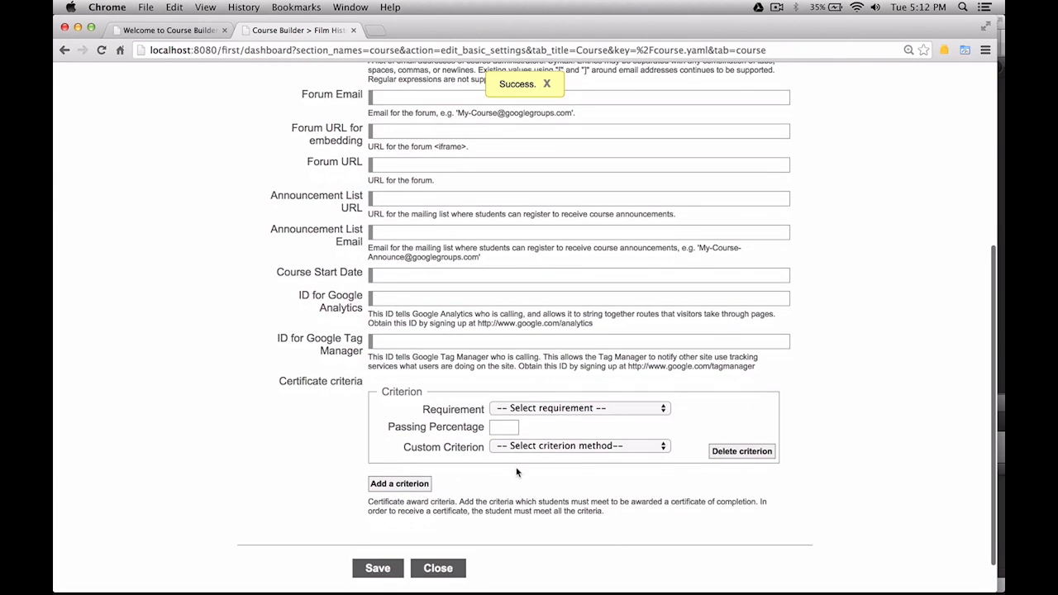
click(556, 408)
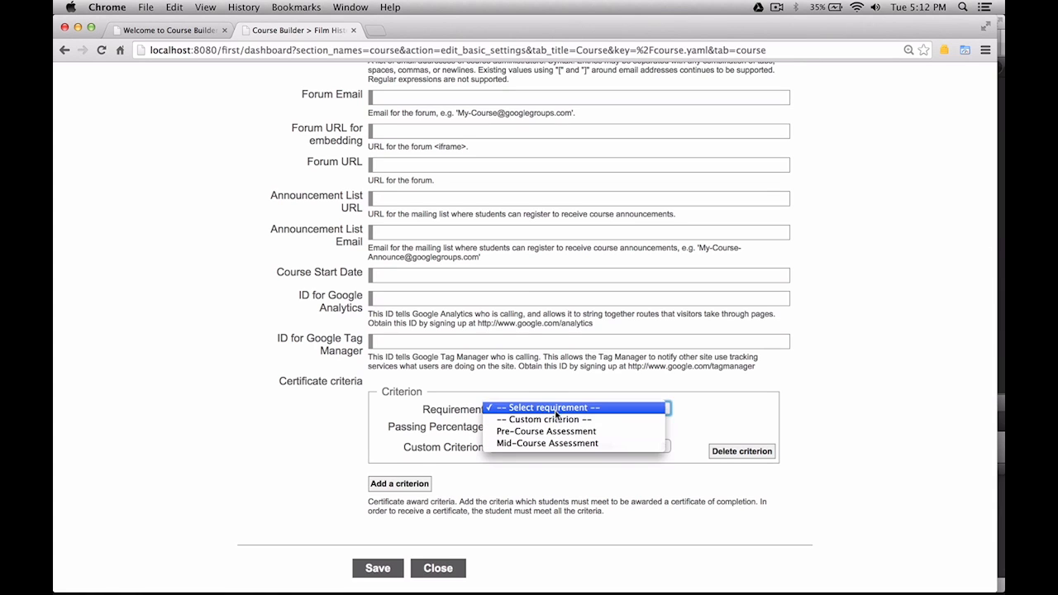
click(553, 433)
click(511, 428)
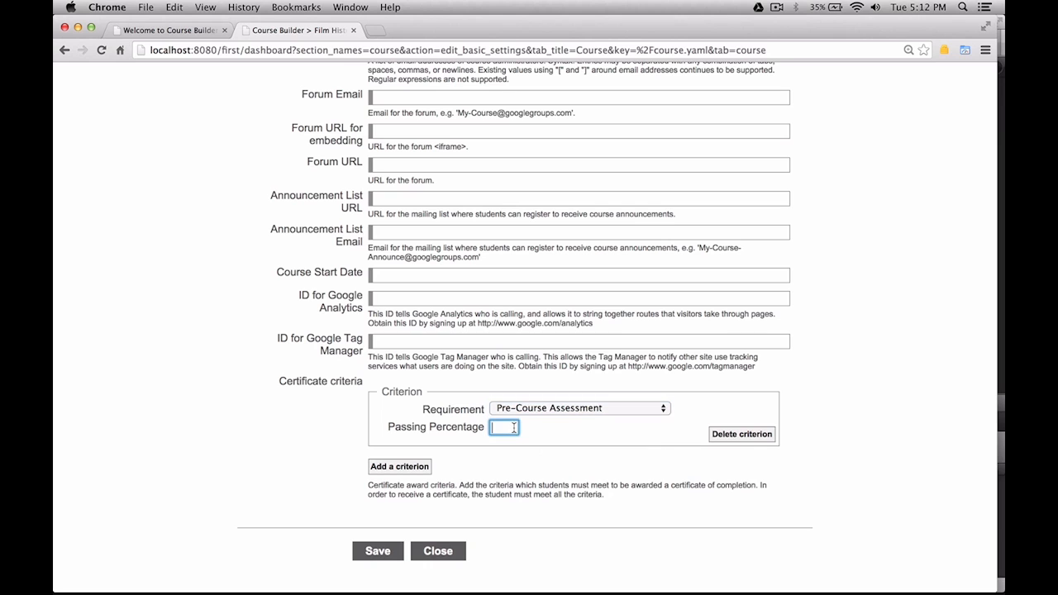
text(79.9)
Add a second certificate criterion requiring 94% on the Mid-Course Assessment.
click(409, 468)
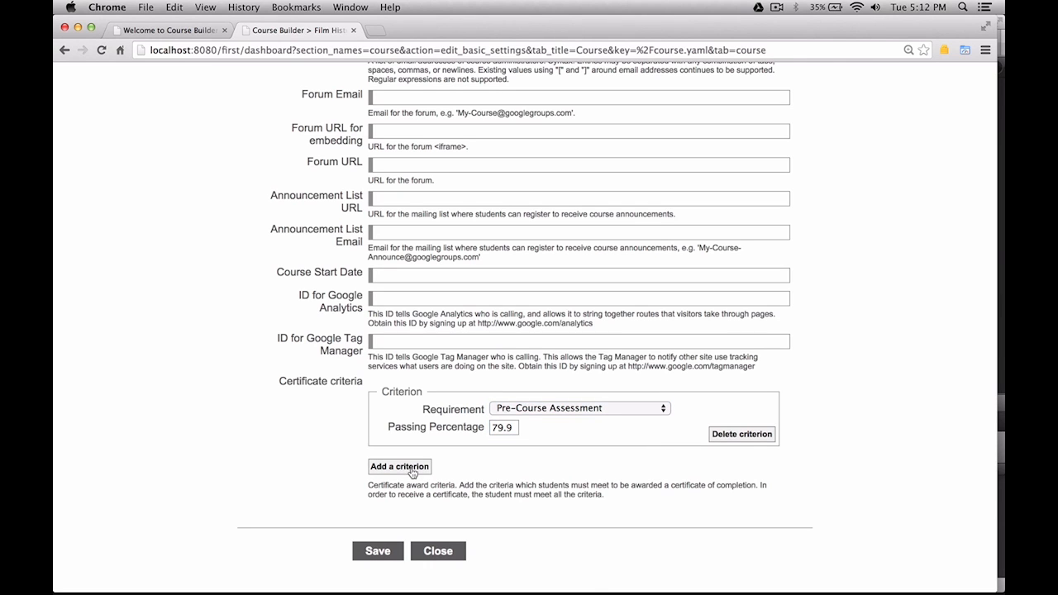
click(540, 483)
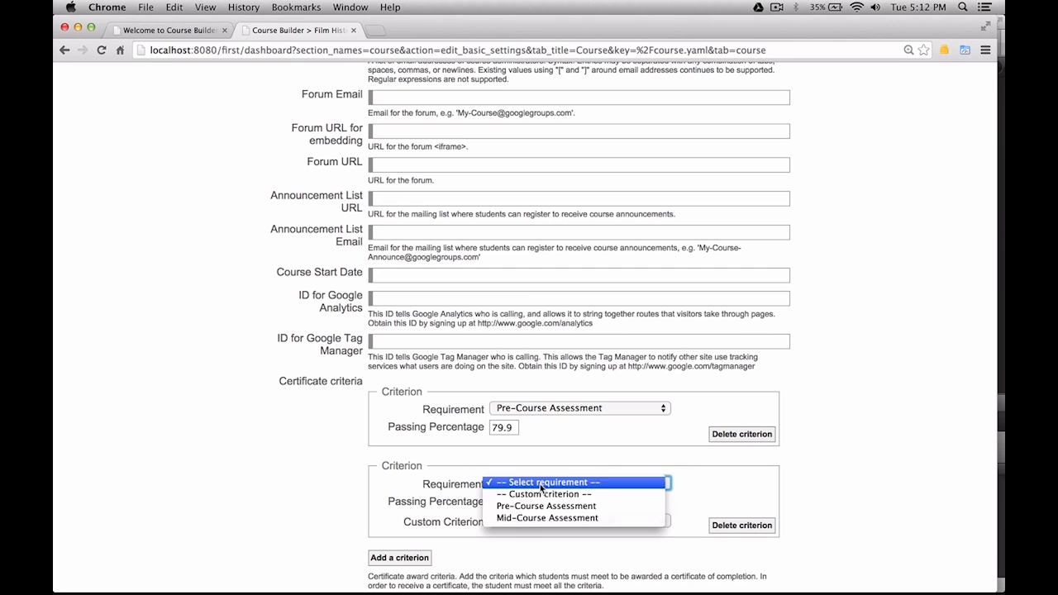
click(543, 519)
click(510, 504)
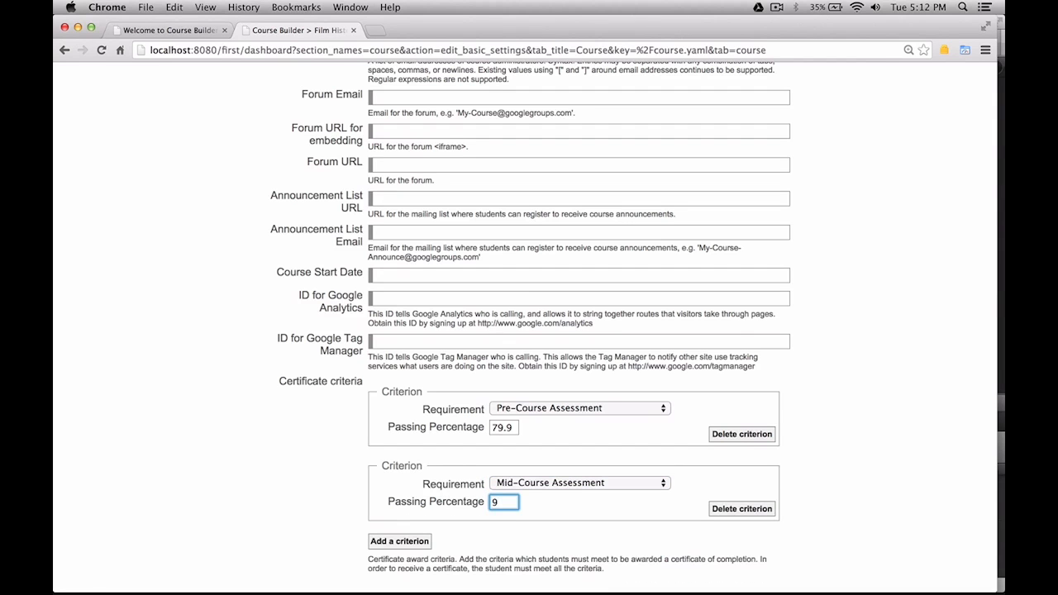
text(4)
scroll(509, 569, down, 2)
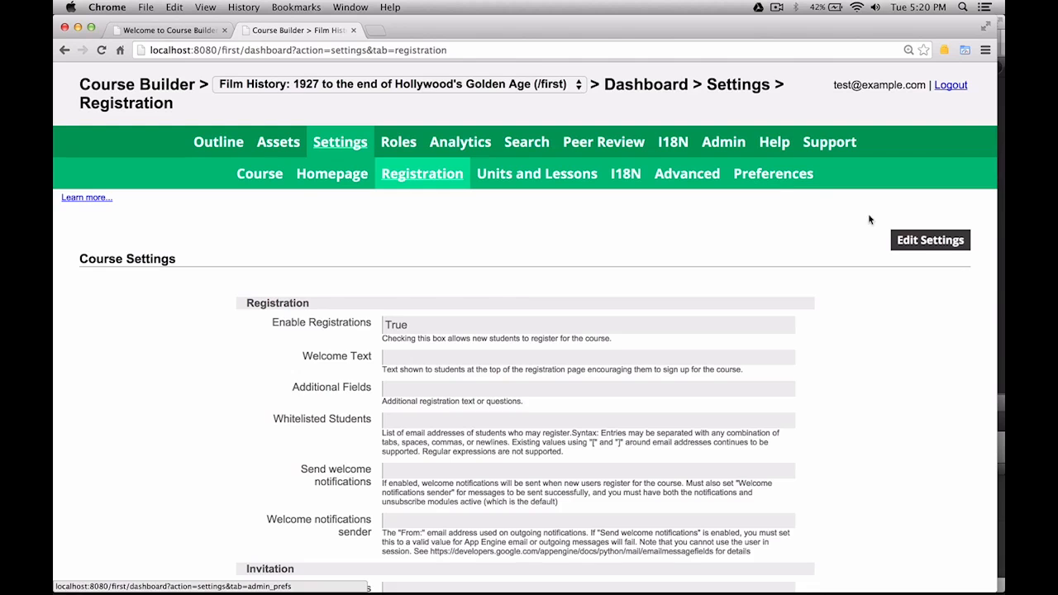
Whitelist two student e-mail addresses in the registration settings.
click(918, 240)
scroll(674, 346, down, 5)
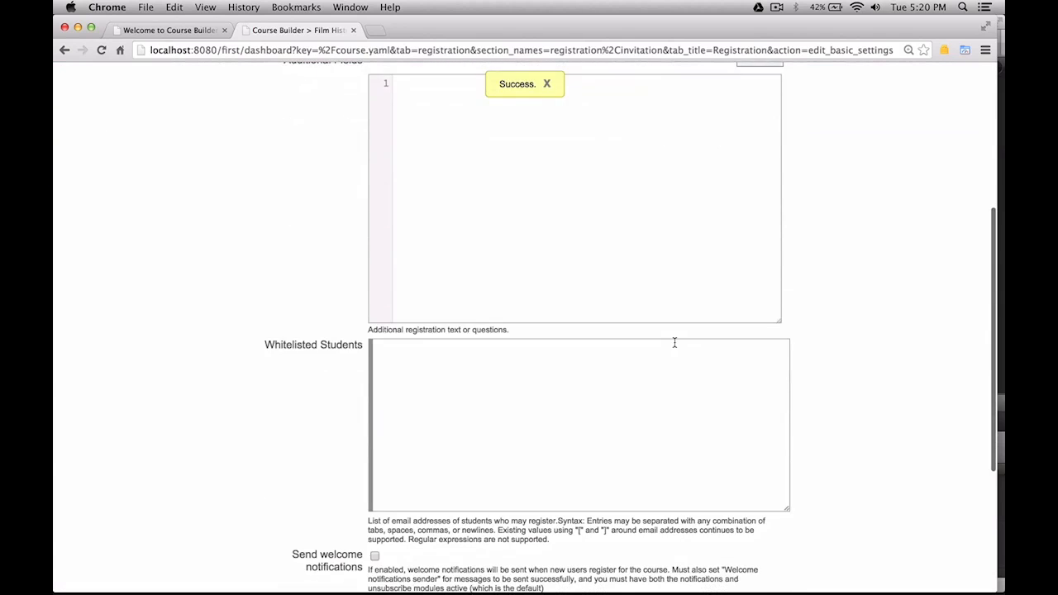
click(576, 400)
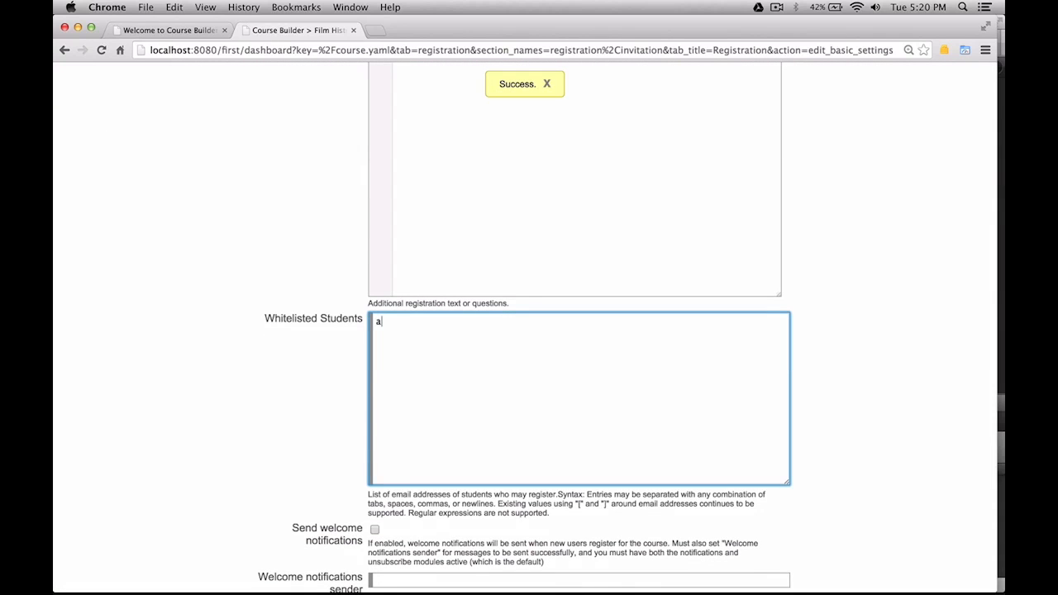
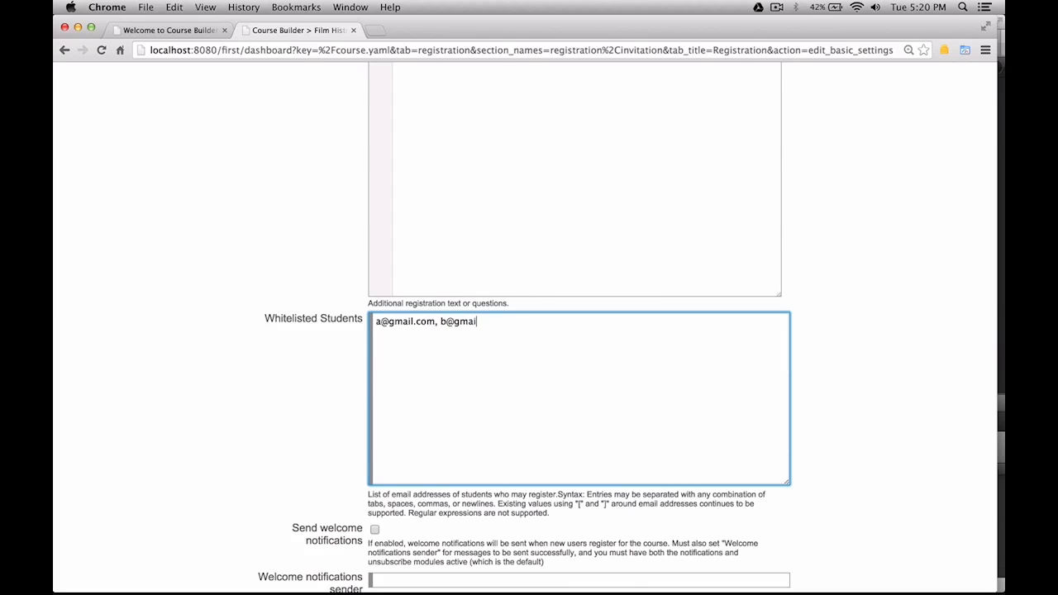
Enable welcome notifications for new students and allow students to send invitations.
scroll(390, 493, down, 1)
scroll(390, 494, down, 4)
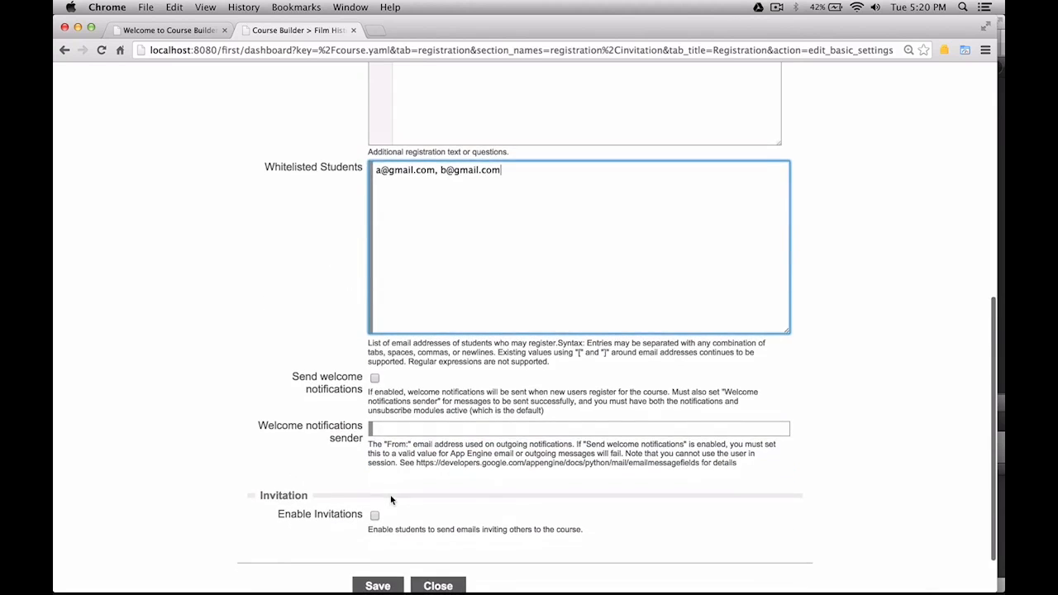
click(374, 378)
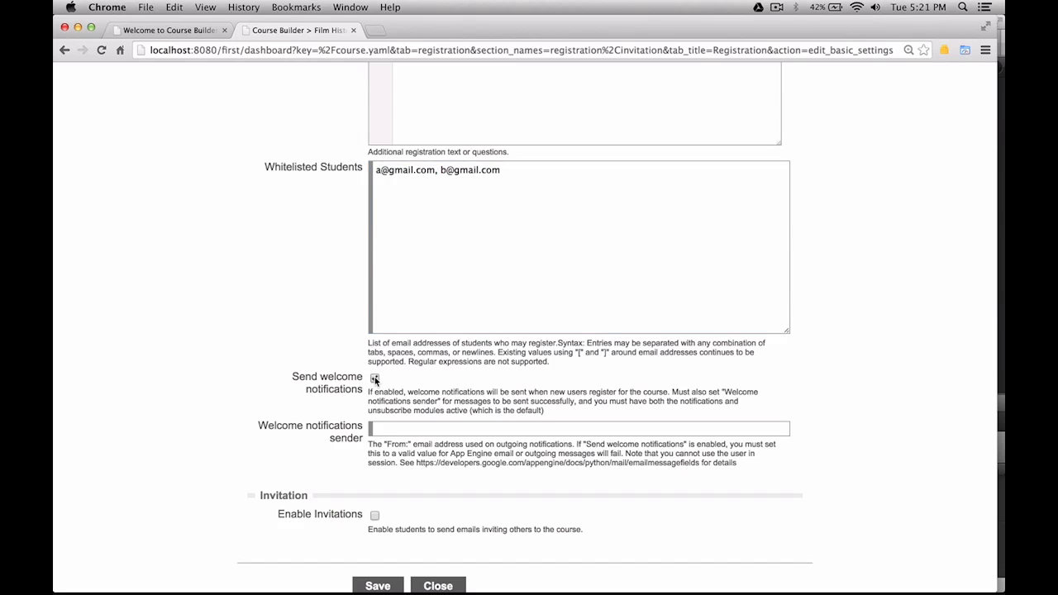
click(421, 428)
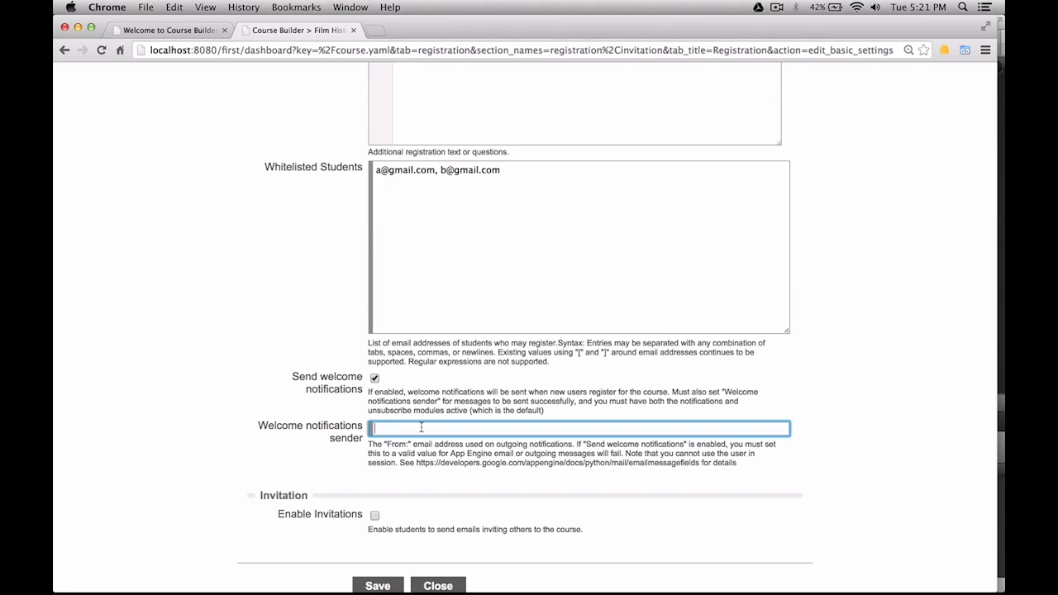
scroll(427, 485, down, 2)
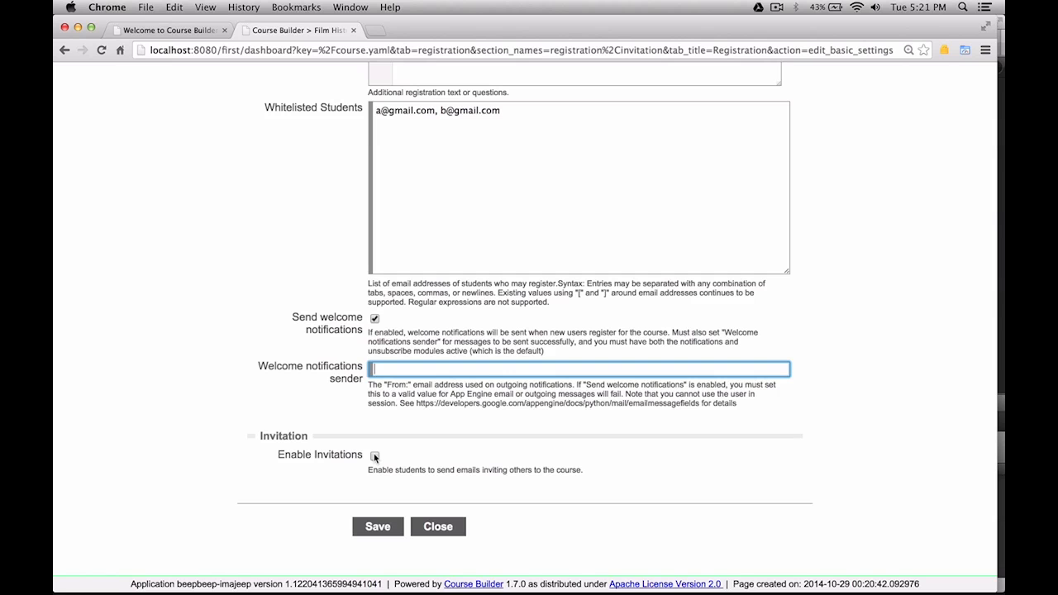
click(375, 456)
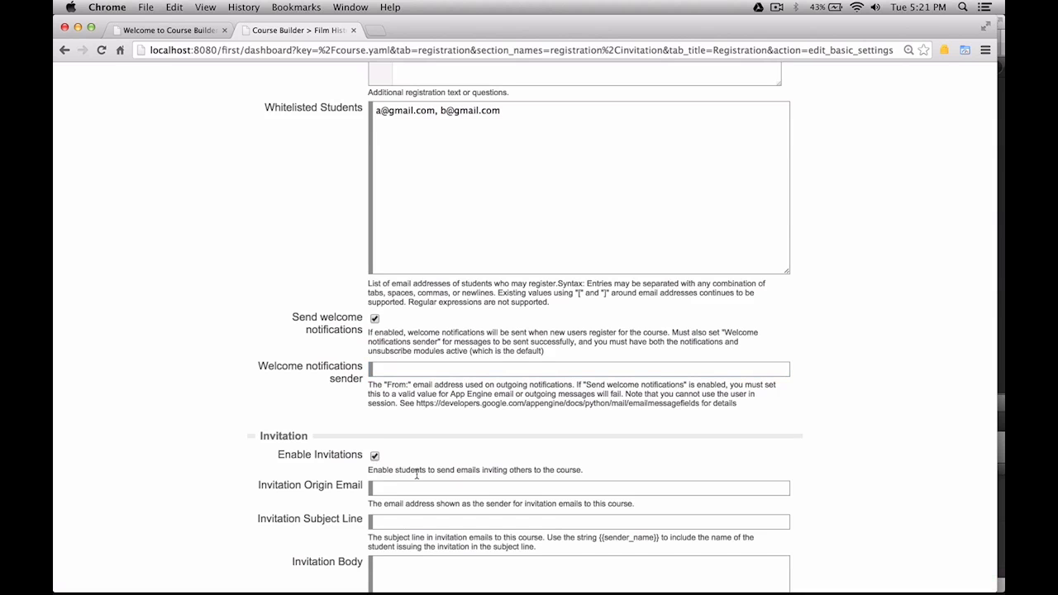
scroll(417, 475, down, 2)
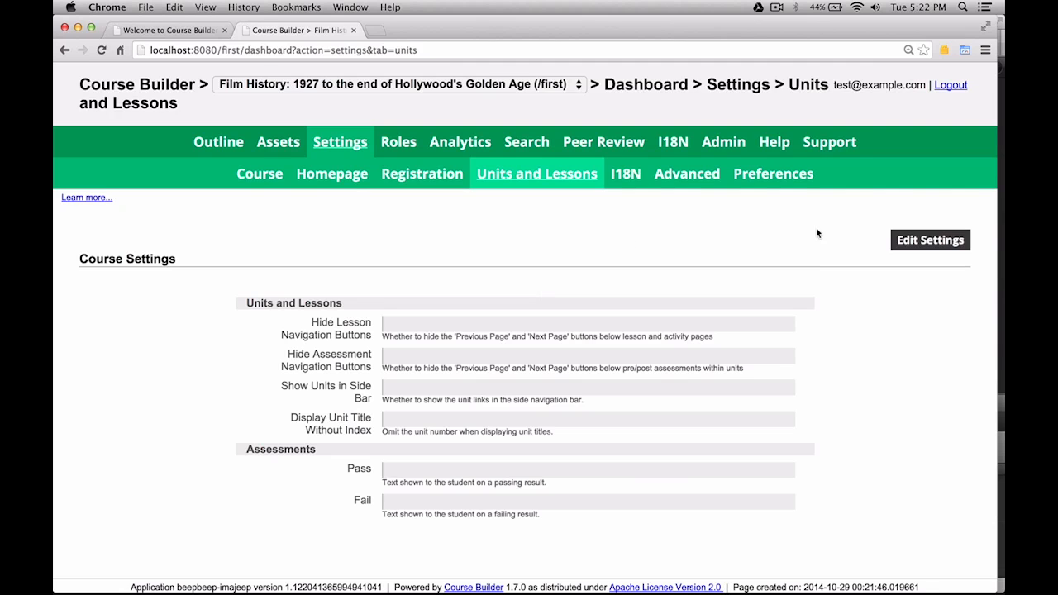
Hide the assessment navigation buttons and show units in the side bar.
click(915, 248)
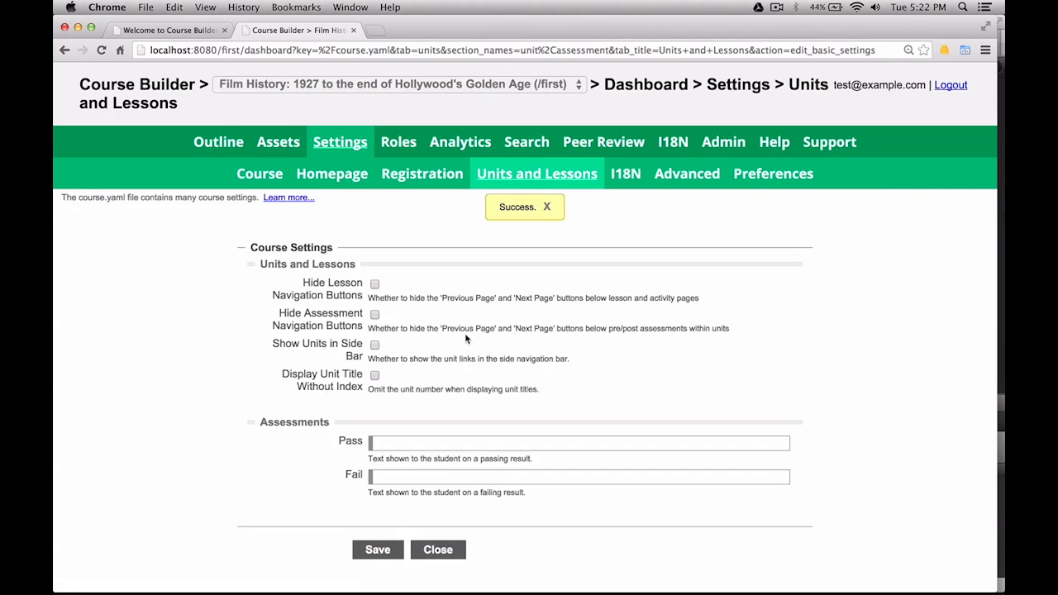
click(375, 315)
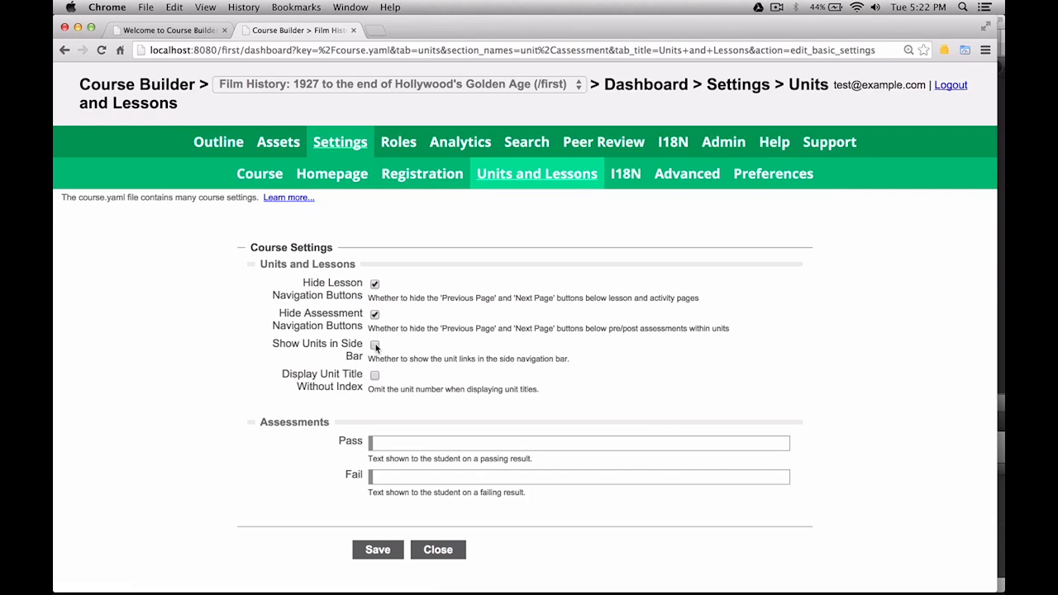
click(374, 346)
scroll(534, 454, down, 1)
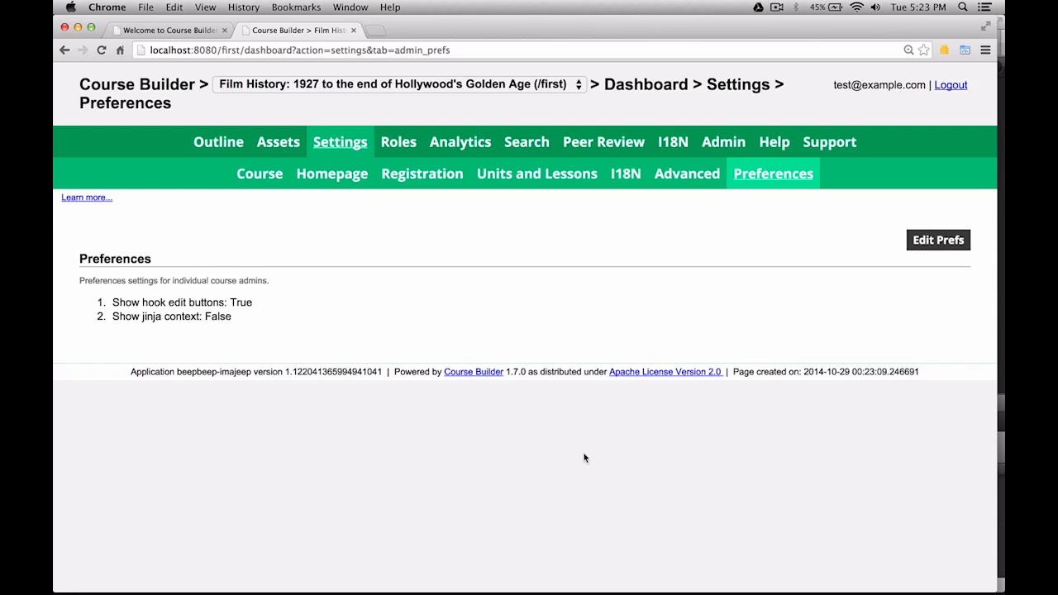
From the Outline, open the course page and edit the base.after_top_content_ends hook.
click(218, 142)
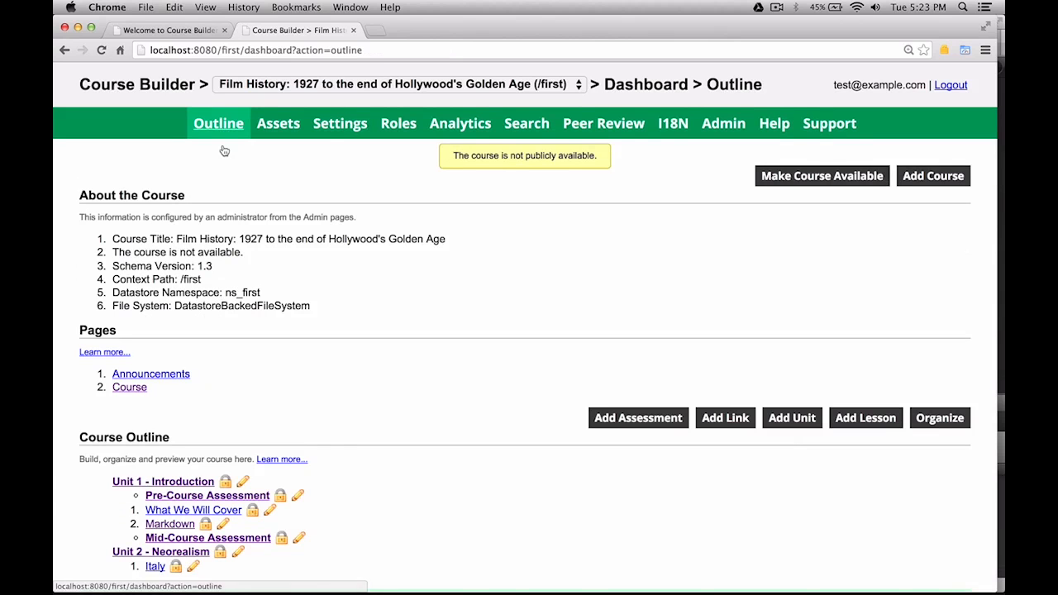
click(132, 391)
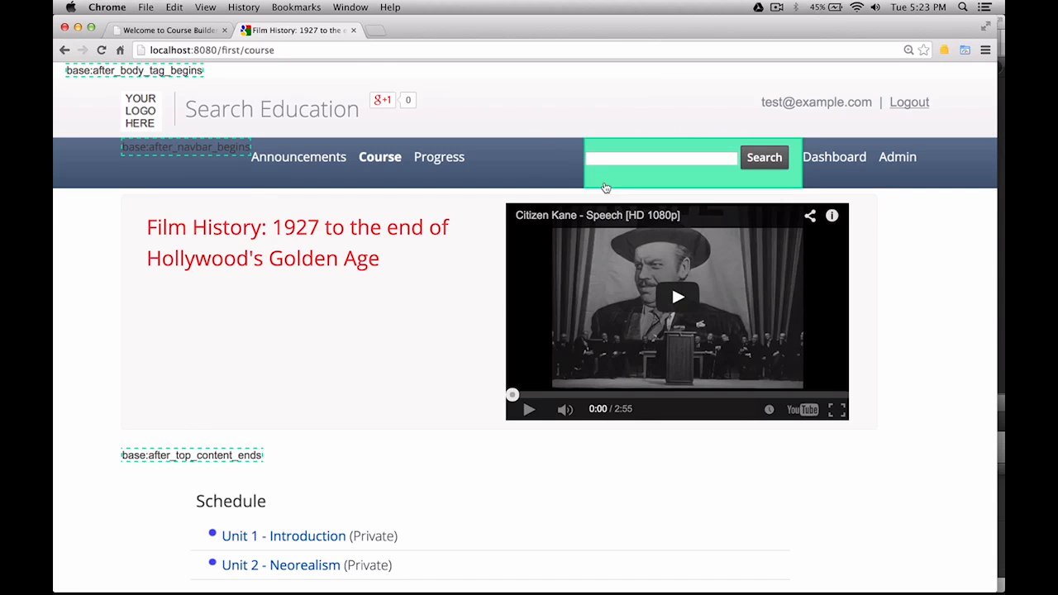
click(221, 457)
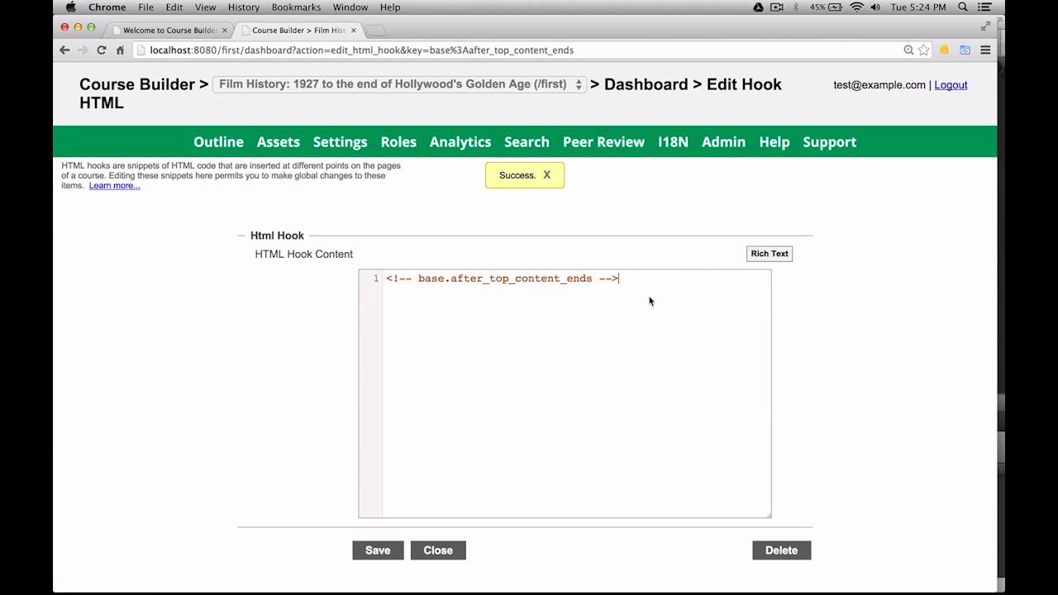
key(Return)
key(Return)
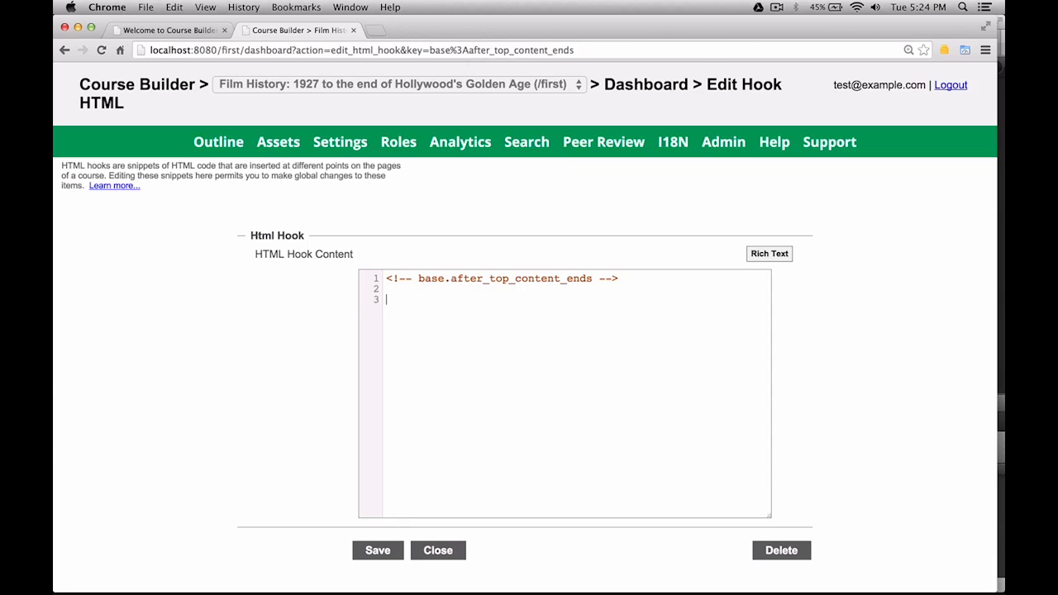
text(Be sure to check out our ho)
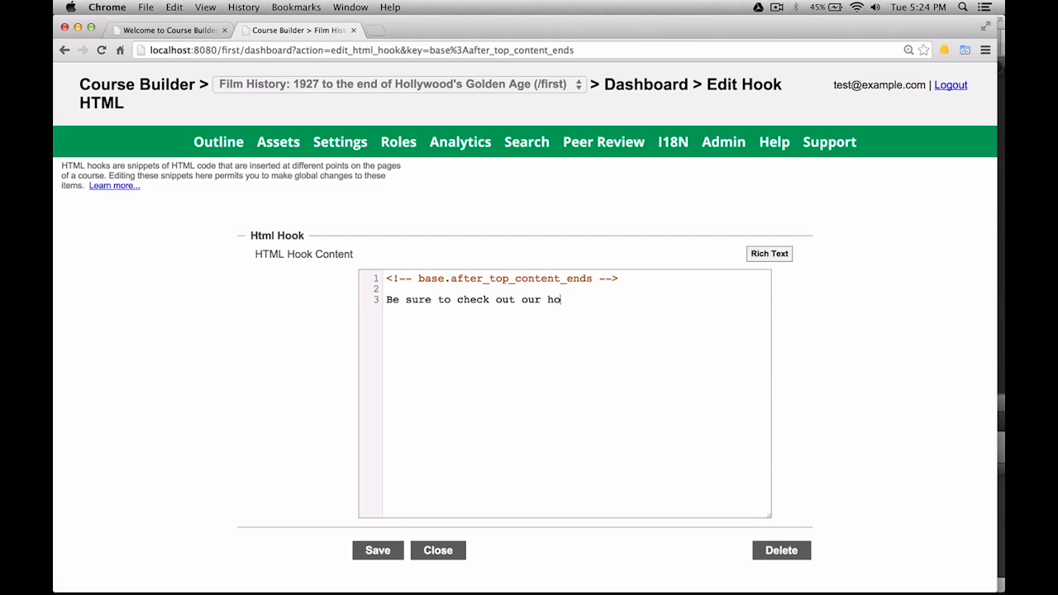
text(mepage: <a h)
key(BackSpace)
key(BackSpace)
key(BackSpace)
key(BackSpace)
key(BackSpace)
text(<a href=)
text("")
text(www.)
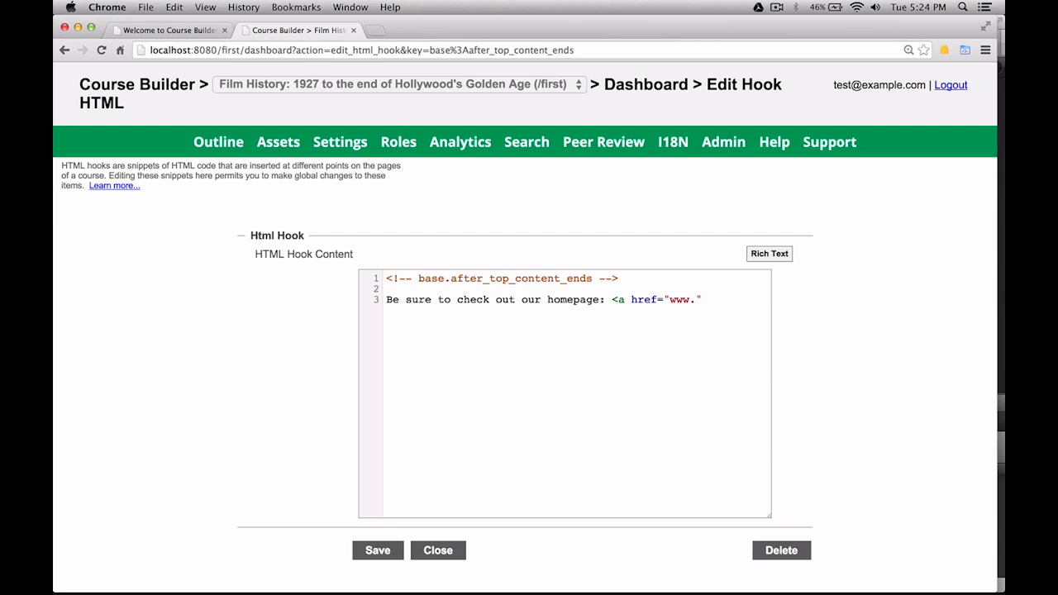
text(google.com/edu)
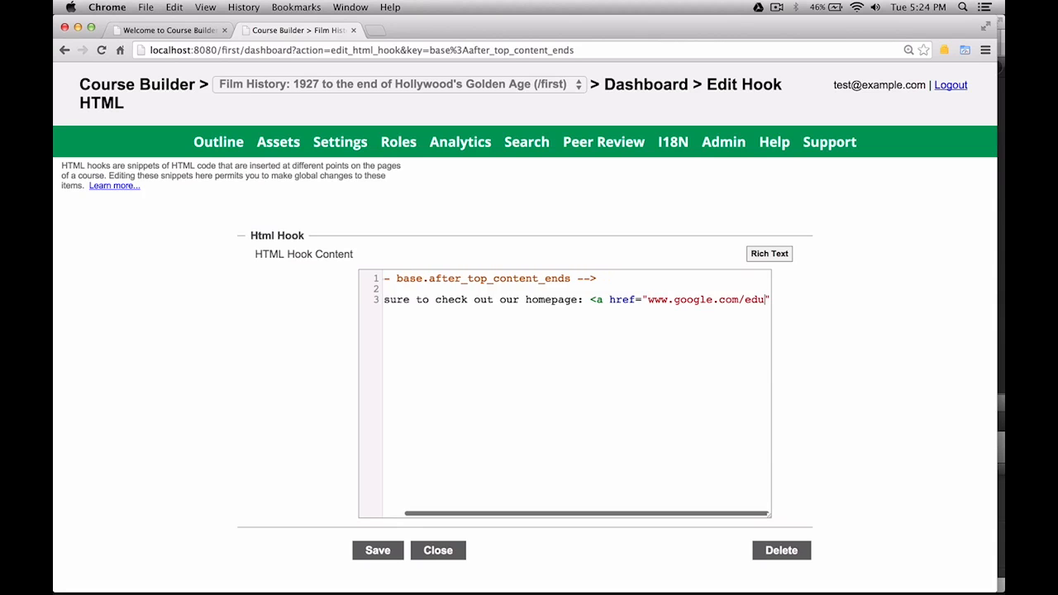
text(/o)
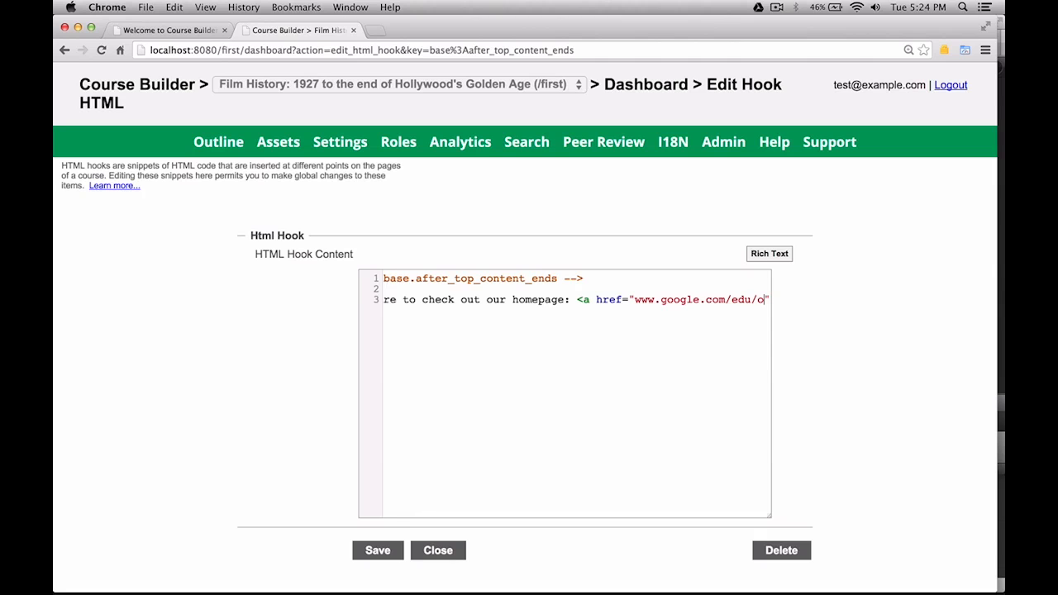
text(penonln)
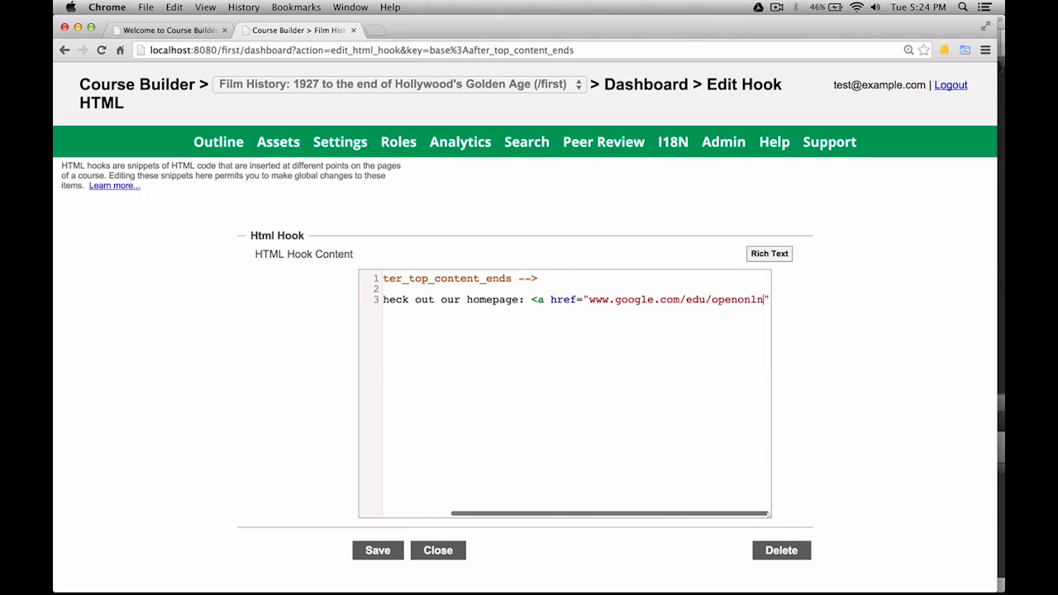
key(BackSpace)
text(ine)
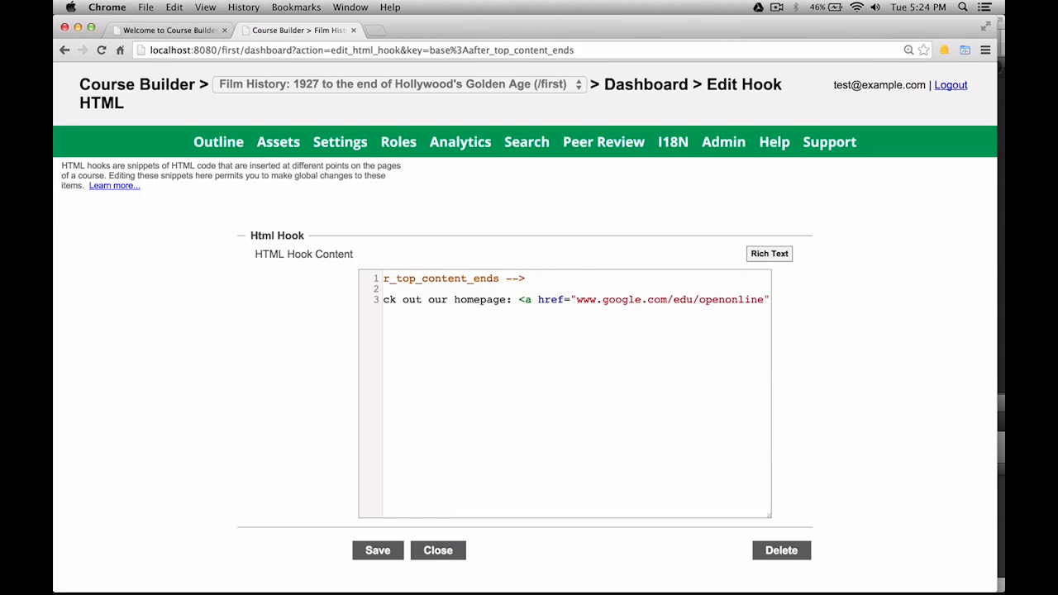
text(">)
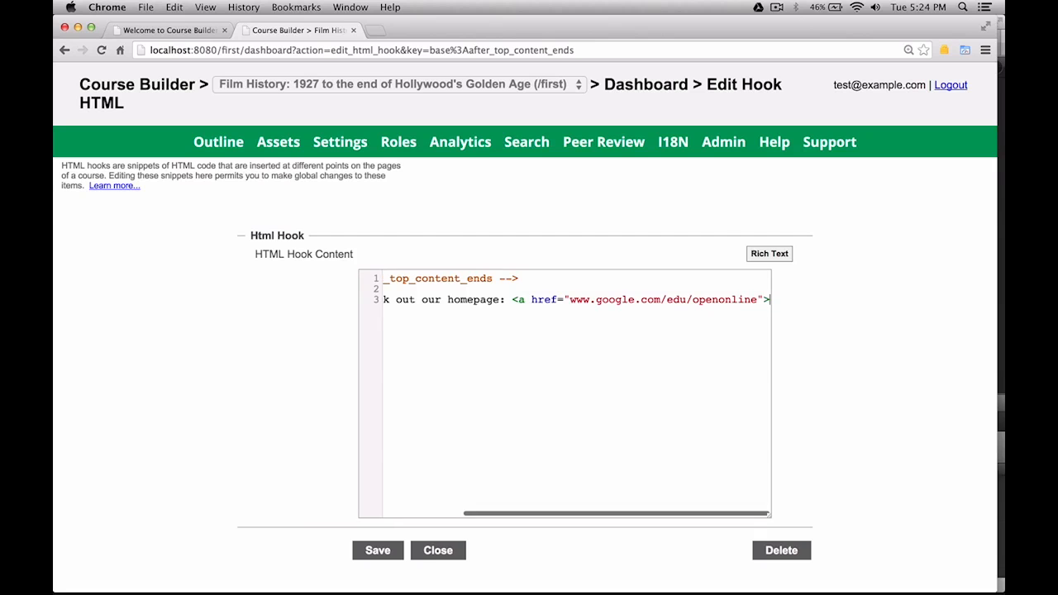
text( Open Online)
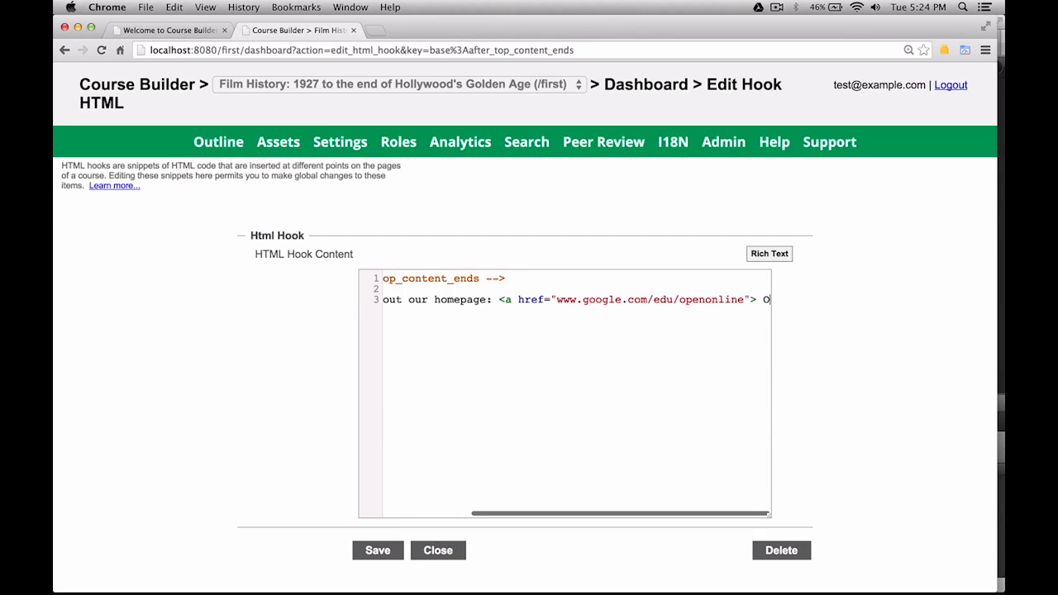
text( </a)
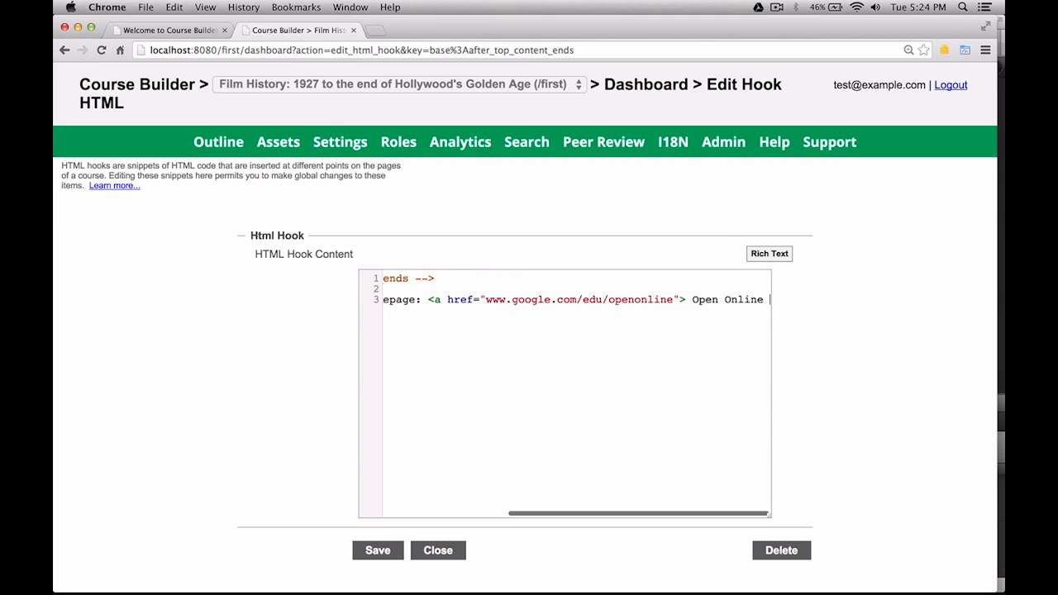
text(>)
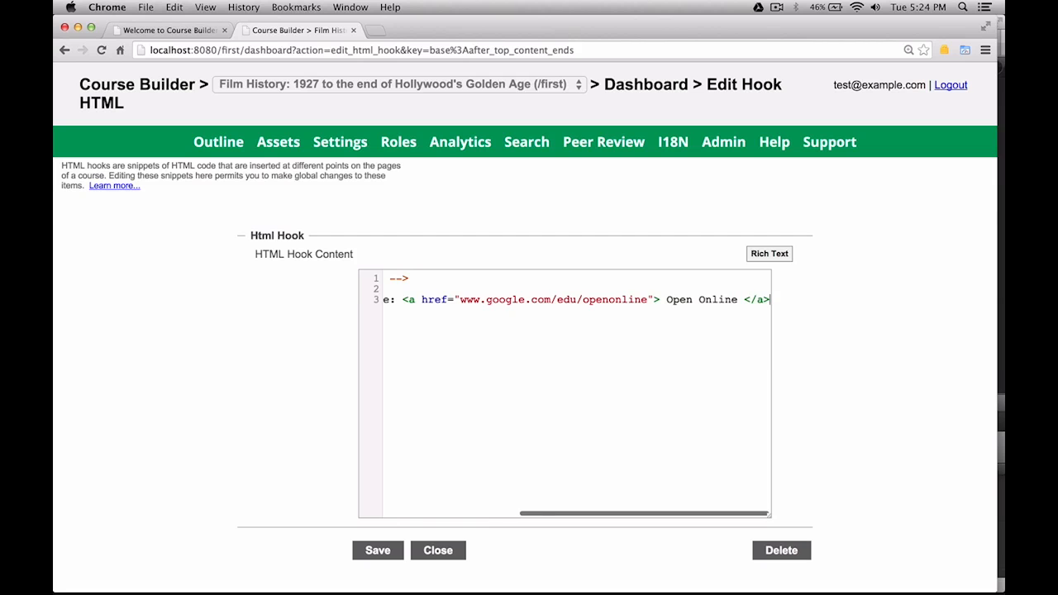
click(382, 556)
click(438, 550)
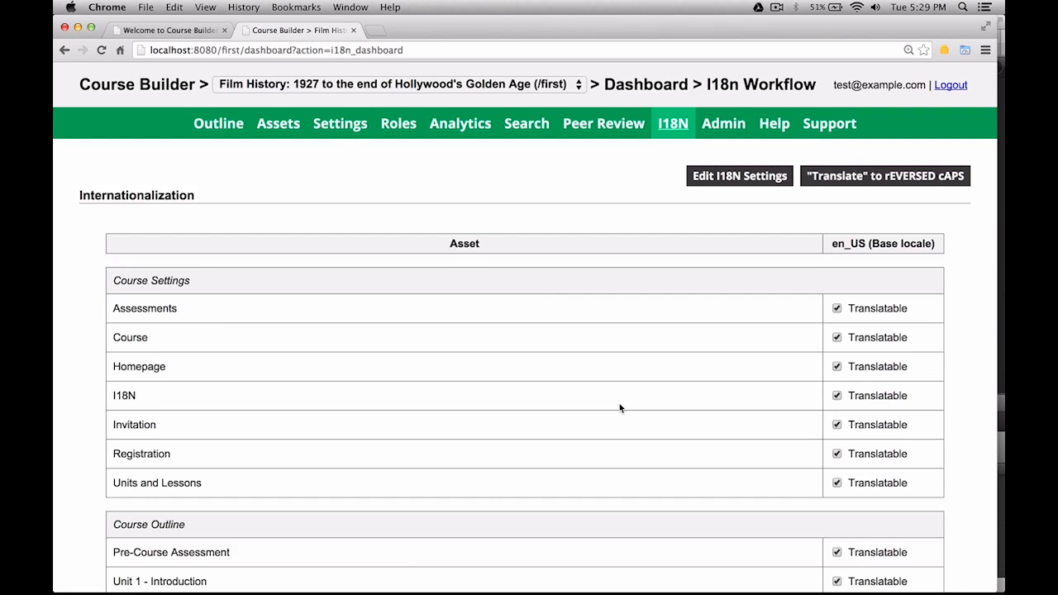
Create a 'Spanish translator' role with can_pick_all_locales, can_see_draft_content and access_i18n_dashboard permissions.
scroll(621, 408, down, 4)
scroll(620, 408, up, 3)
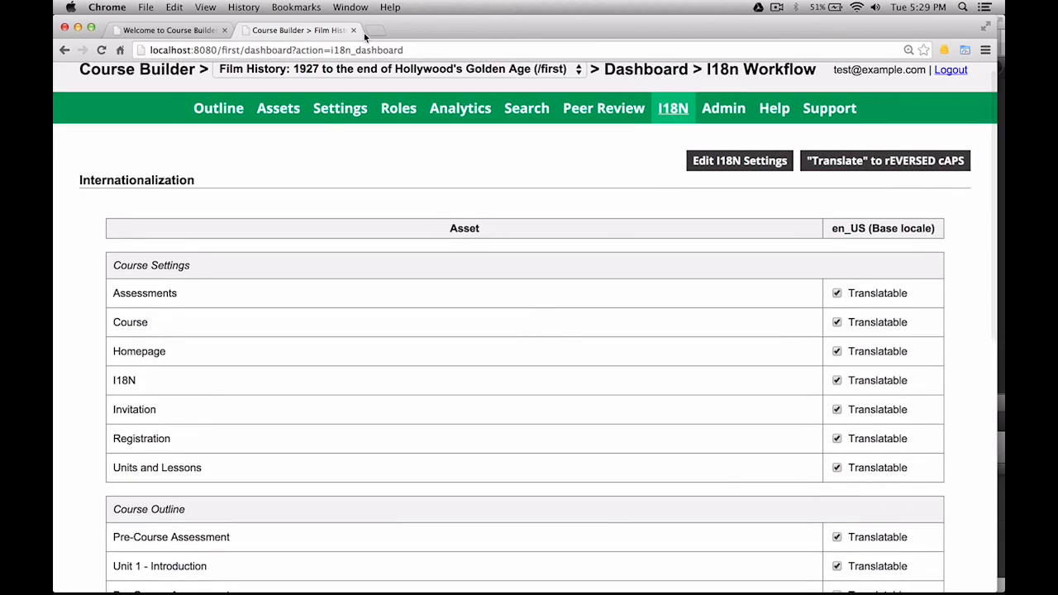
click(389, 106)
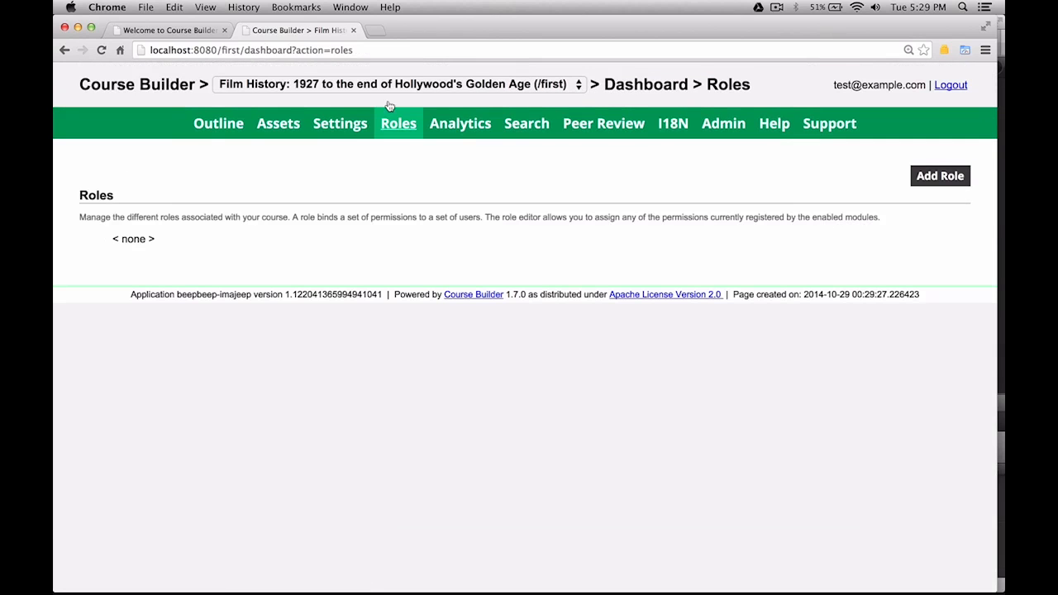
click(935, 186)
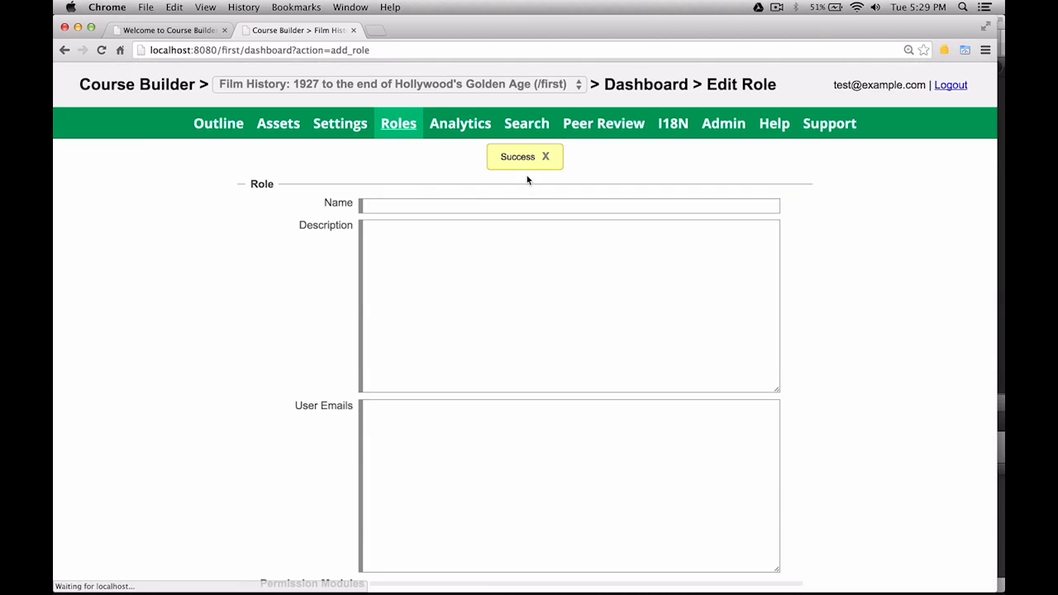
click(470, 208)
text(Spa)
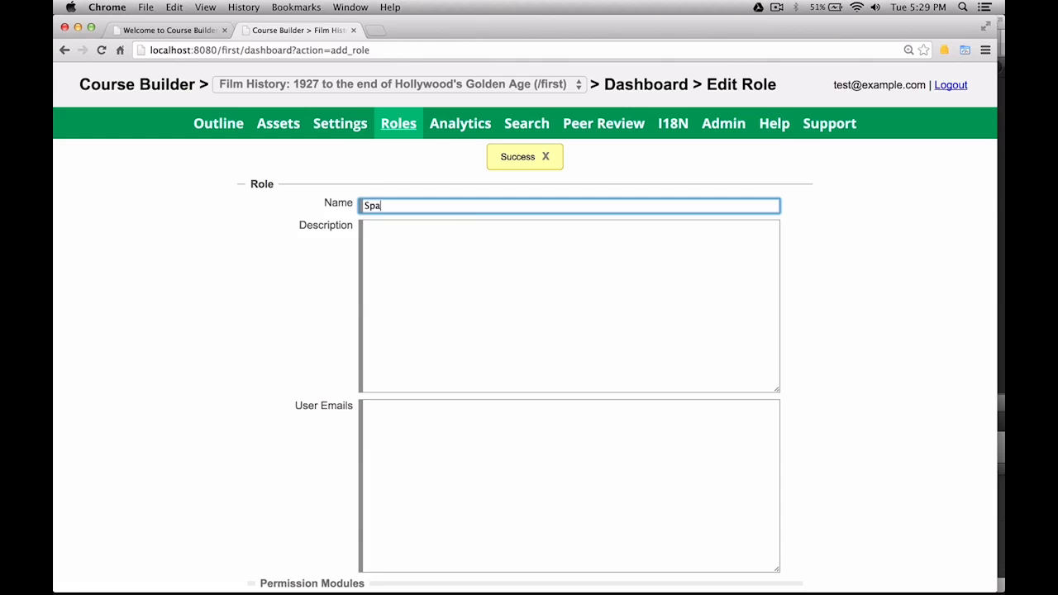
text(nish translator)
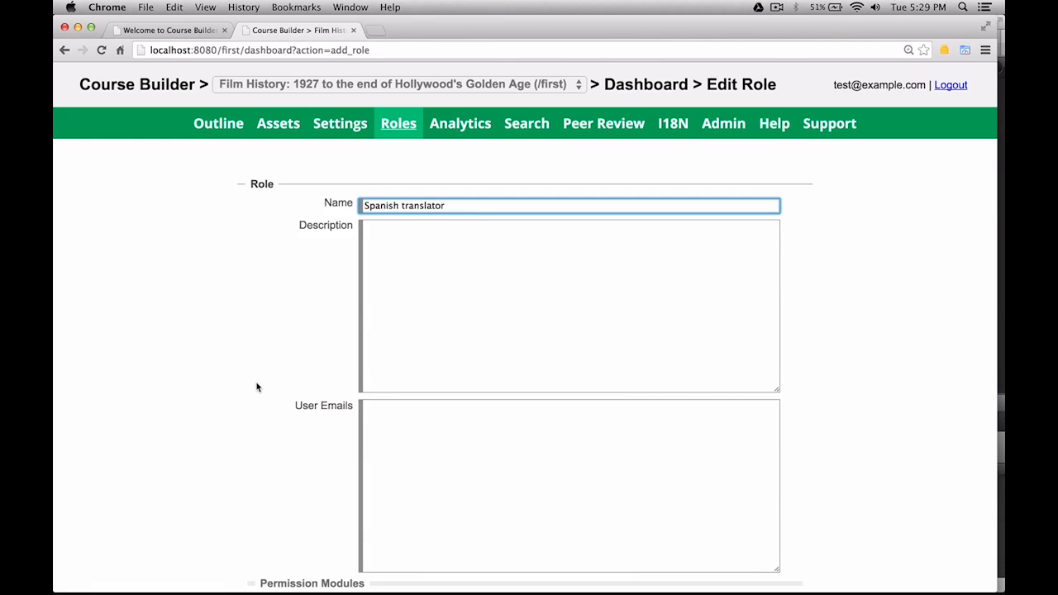
scroll(257, 385, down, 5)
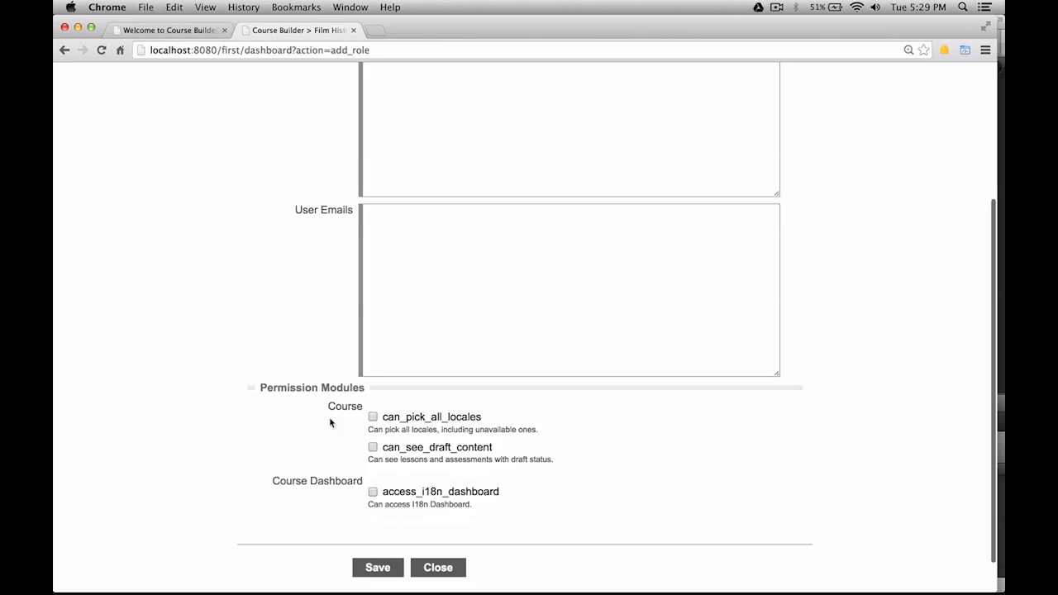
click(373, 418)
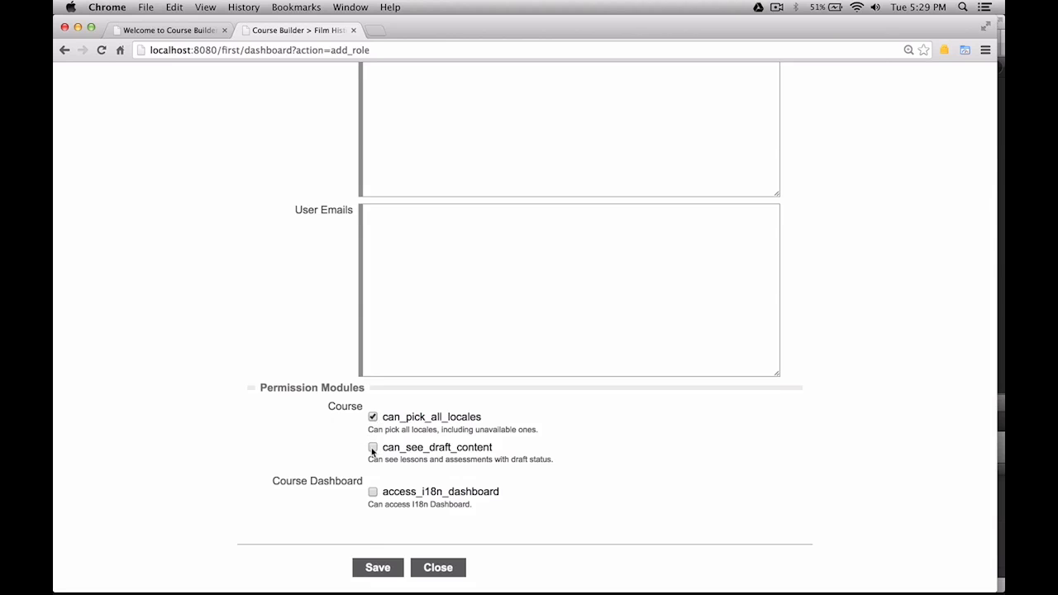
click(373, 448)
click(372, 494)
click(378, 568)
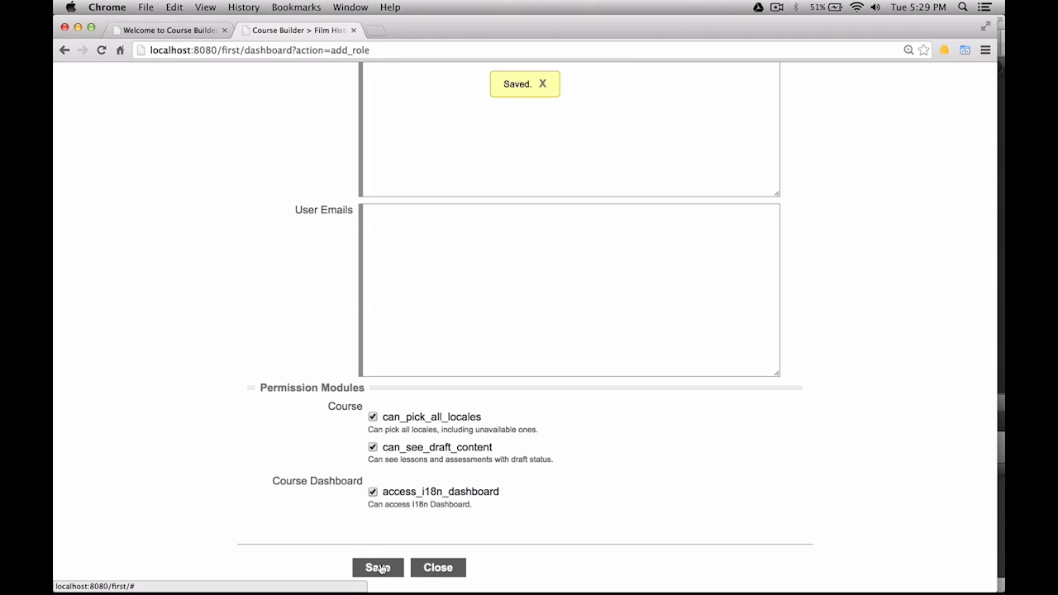
Close the role form and narrow the browser window to view the course page.
click(426, 568)
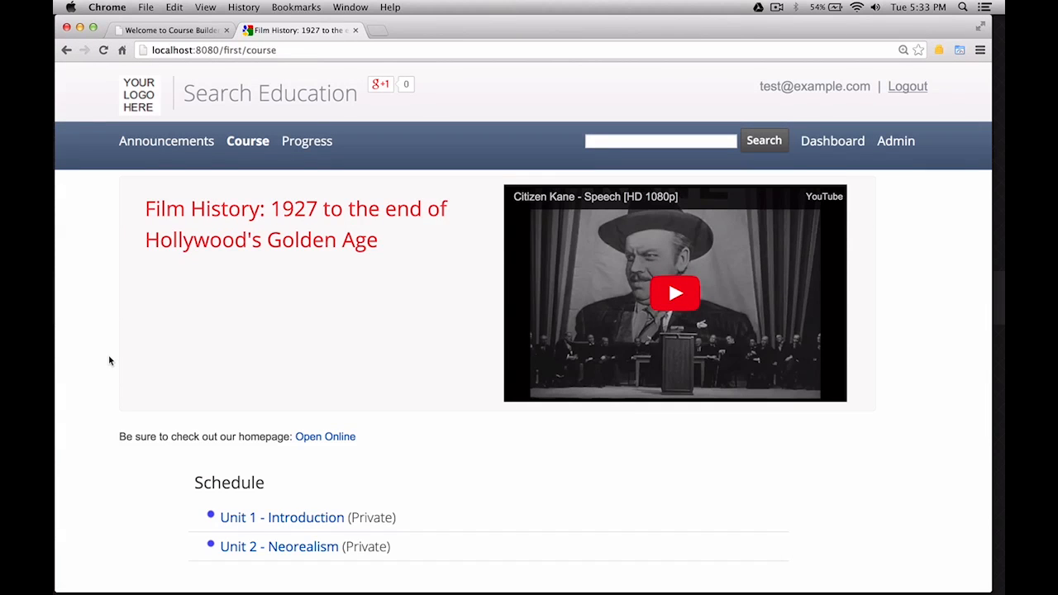
drag(56, 347, 536, 358)
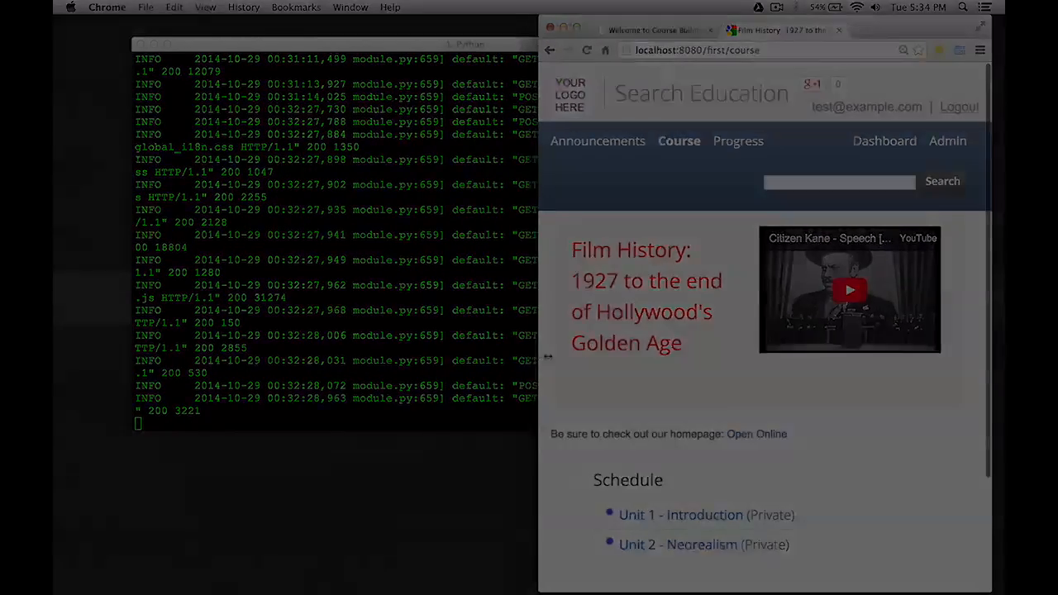